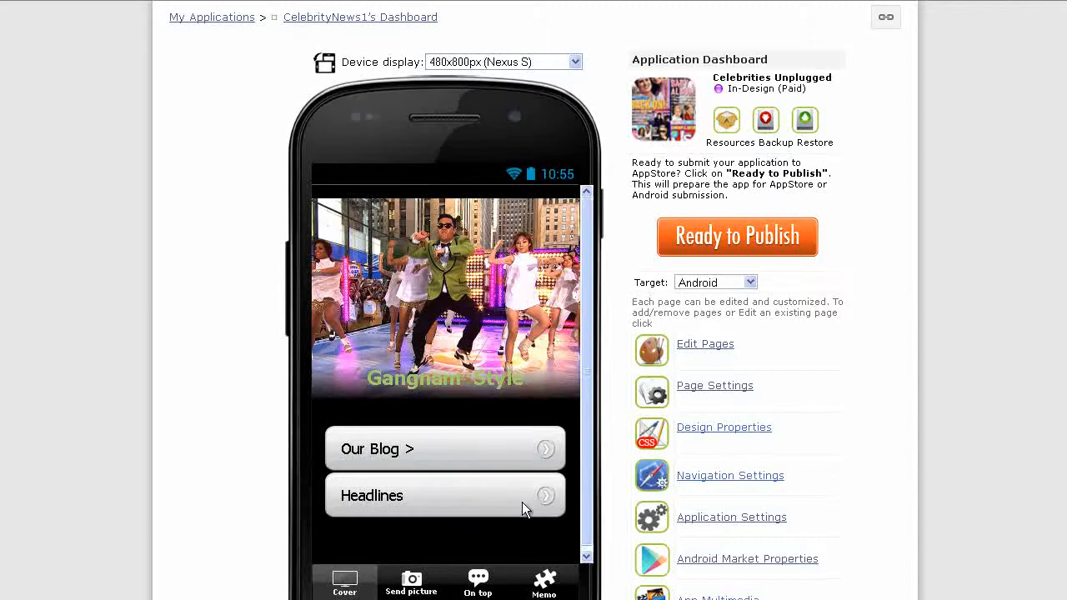
Step: Open tab1.html for editing and retitle its "Our Blog >" menu item "Gangnam Style News"
click(709, 349)
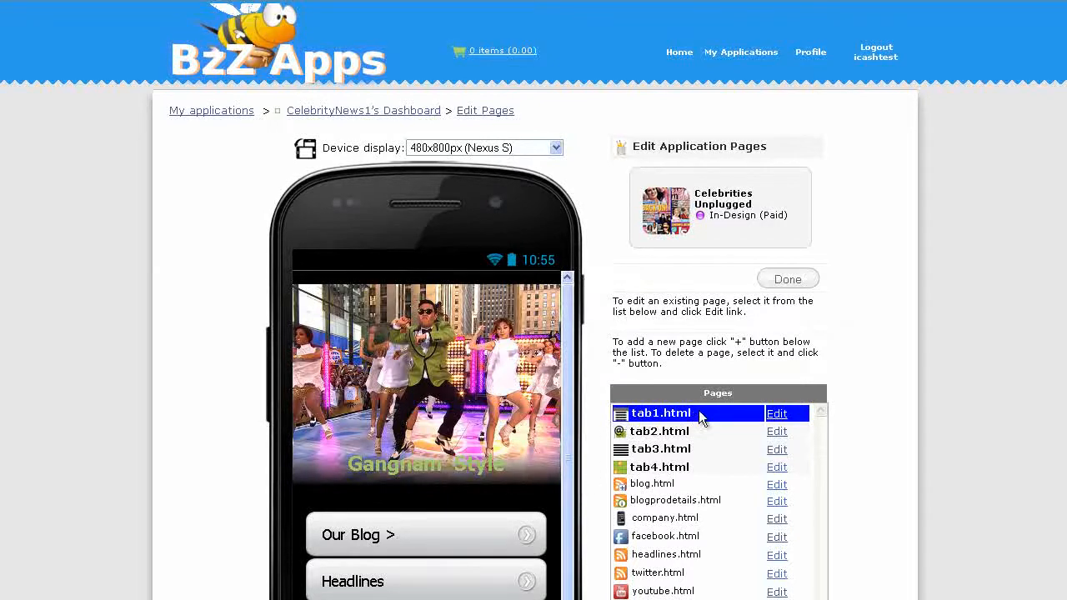
click(776, 415)
scroll(899, 341, down, 3)
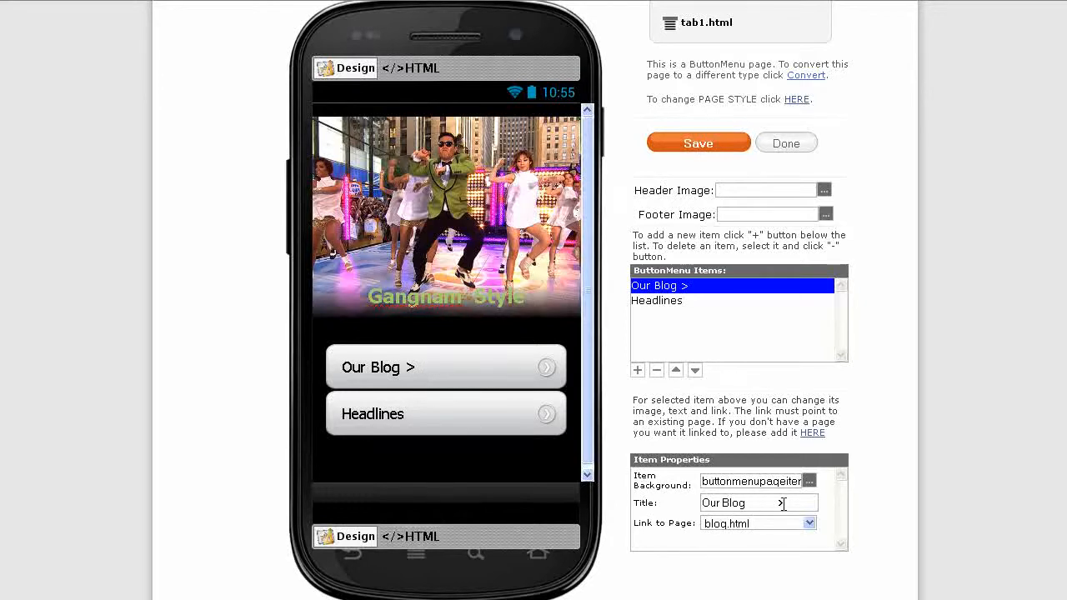
drag(783, 503, 689, 500)
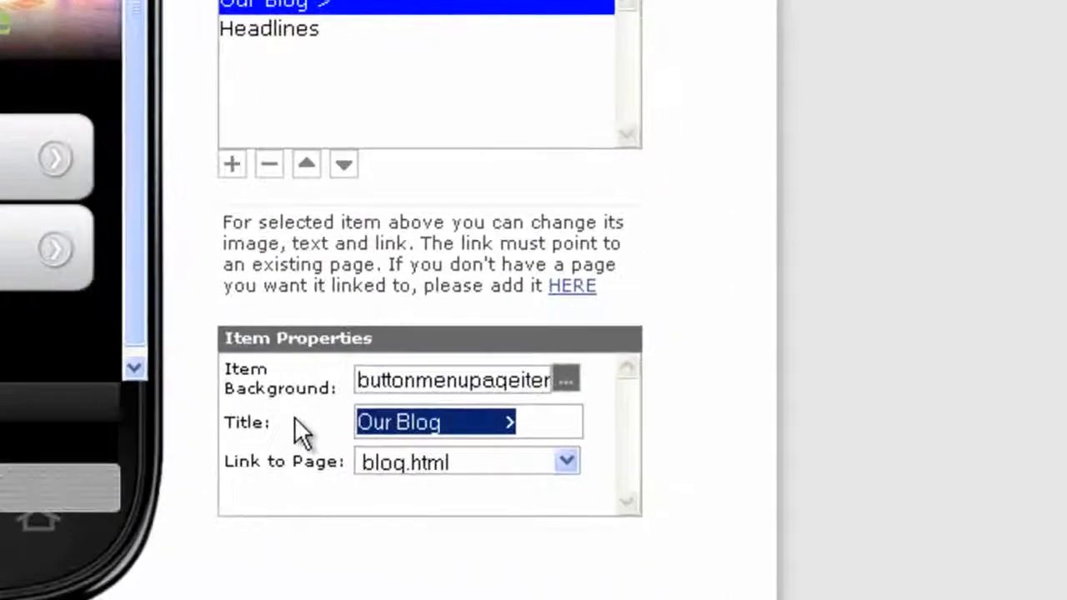
text(Gangnam )
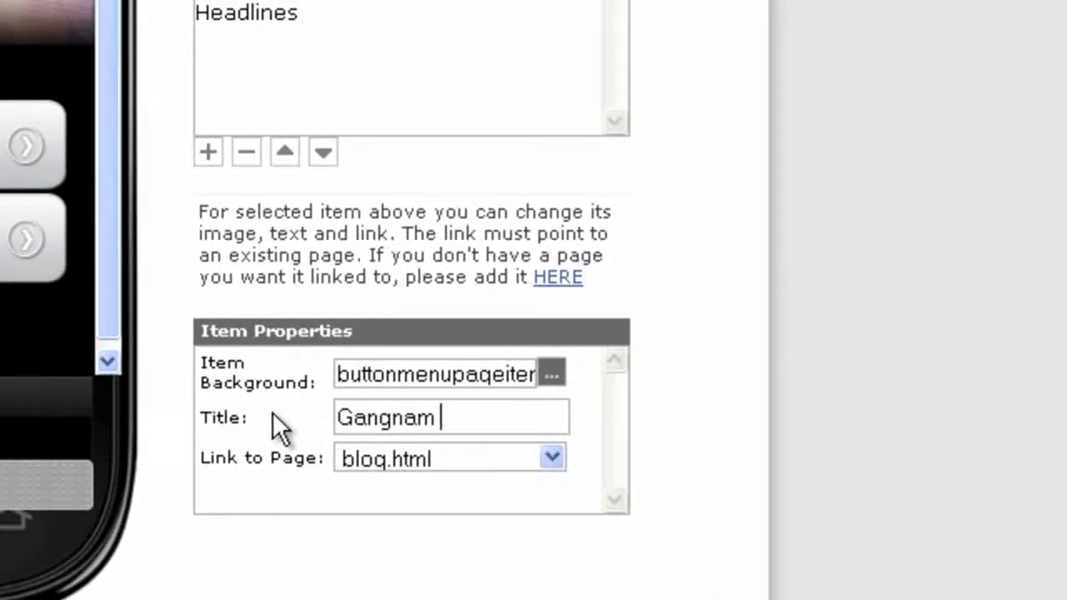
text(Style Ne)
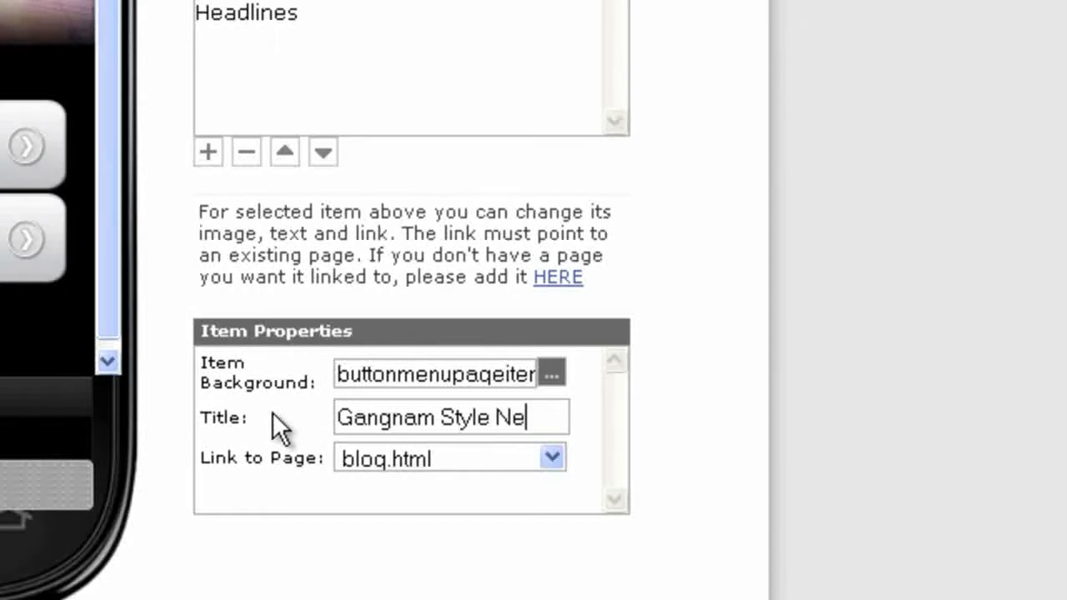
text(ws)
Step: Retitle the "Headlines" menu item "Gangnam Style Videos", then save and close the button menu page
click(252, 25)
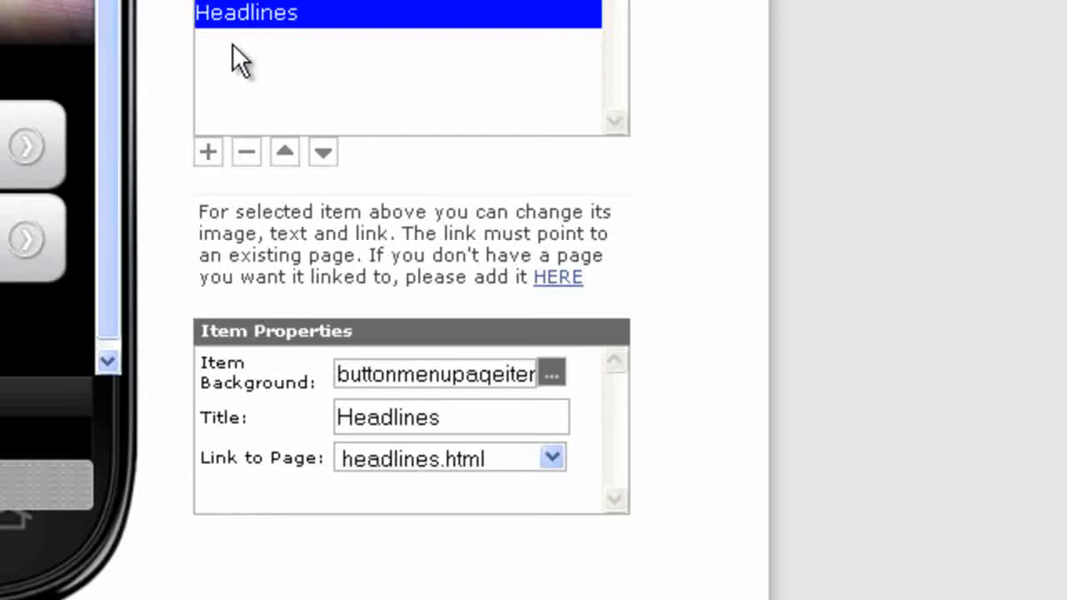
drag(472, 408, 302, 408)
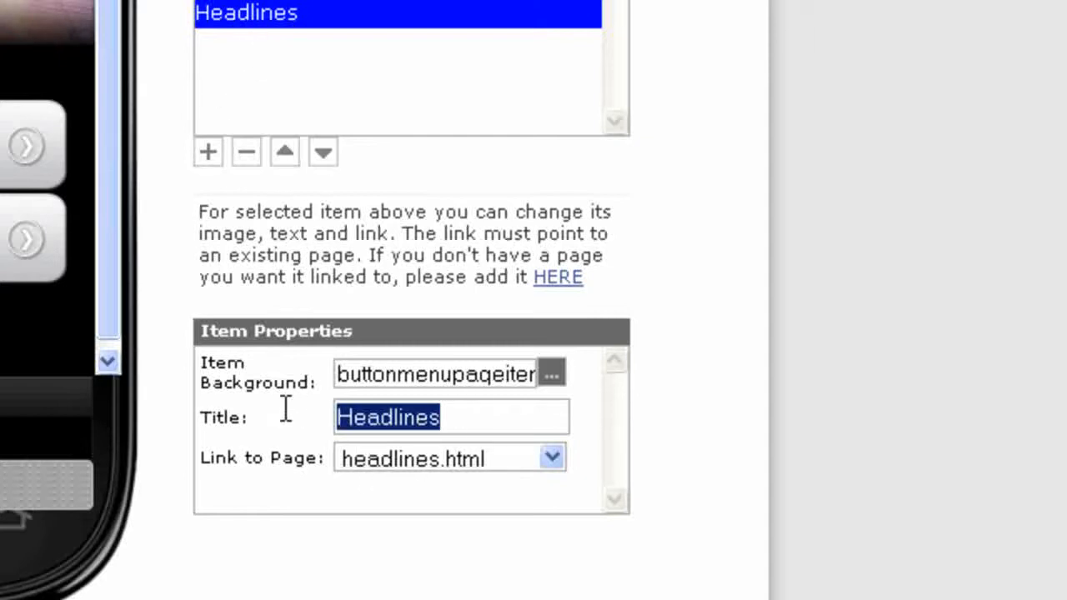
text(Gangnam Style Videos)
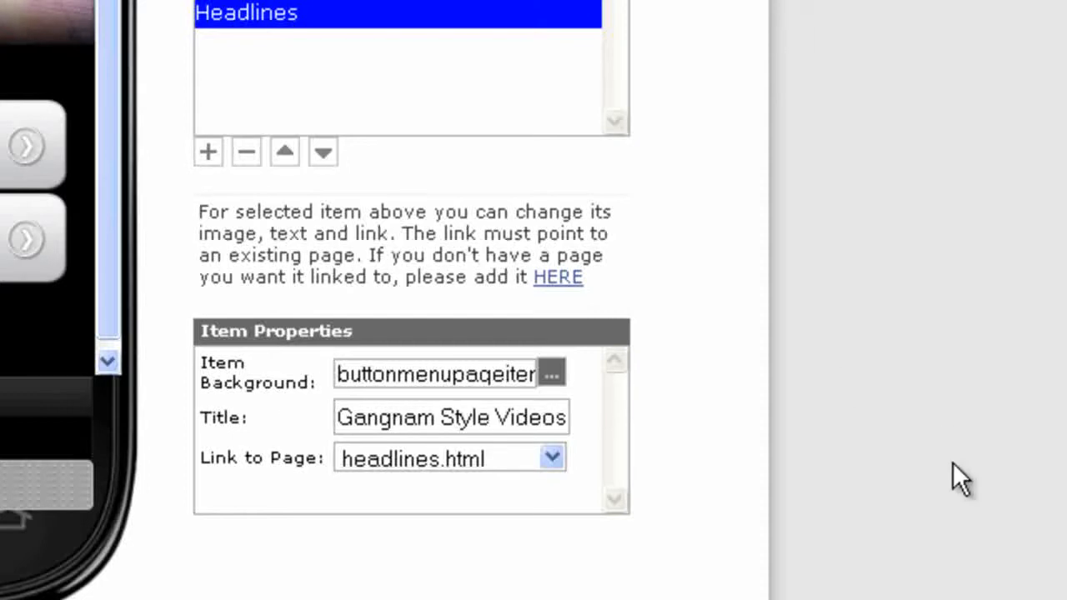
click(650, 327)
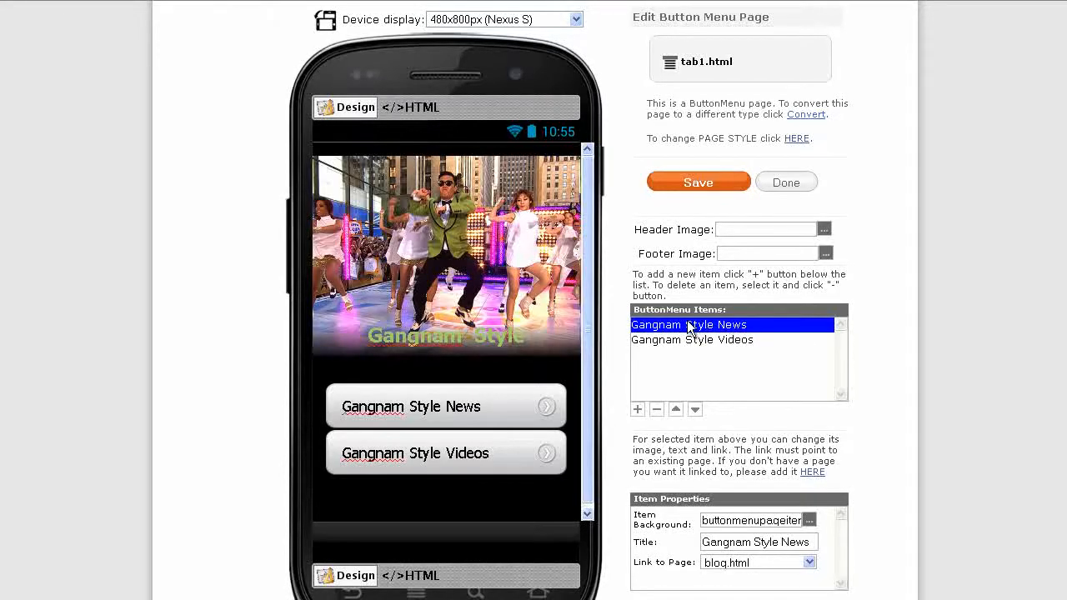
click(704, 187)
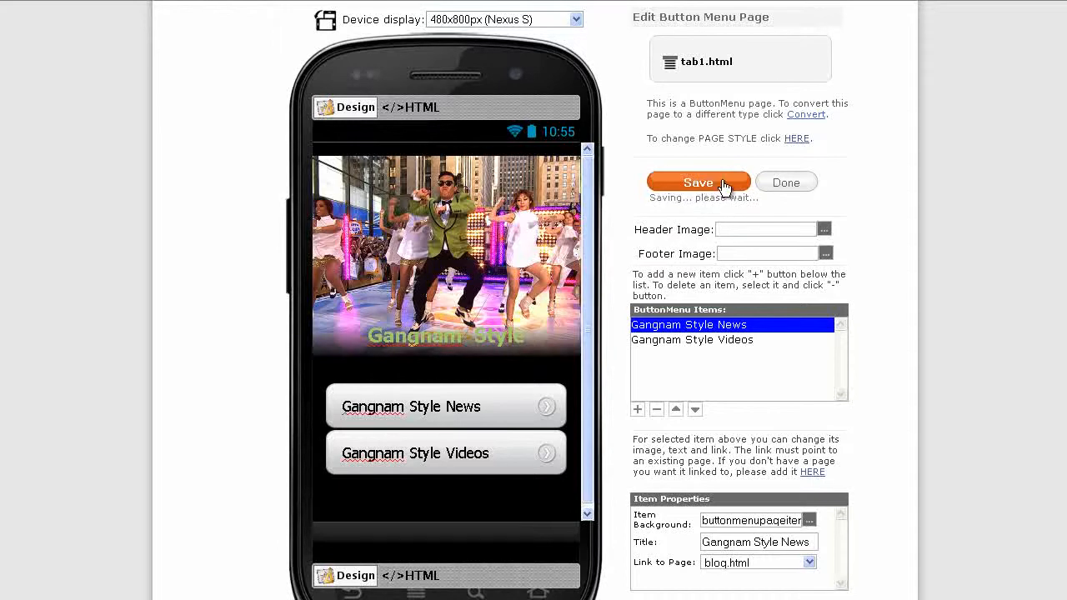
click(784, 183)
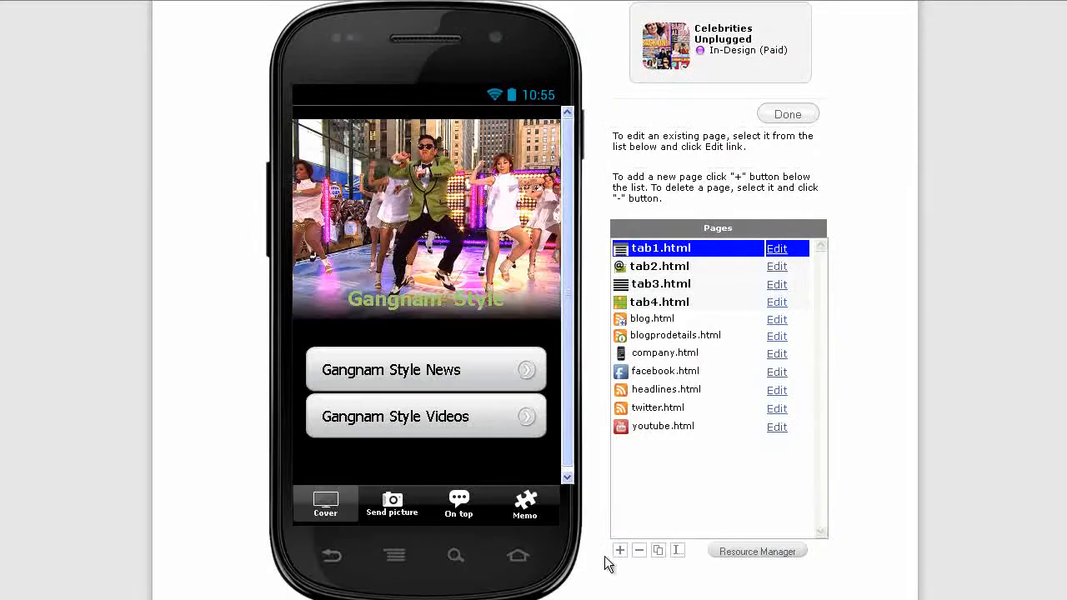
Step: Create a new application page named "News" with the RSS Pro page type
click(620, 551)
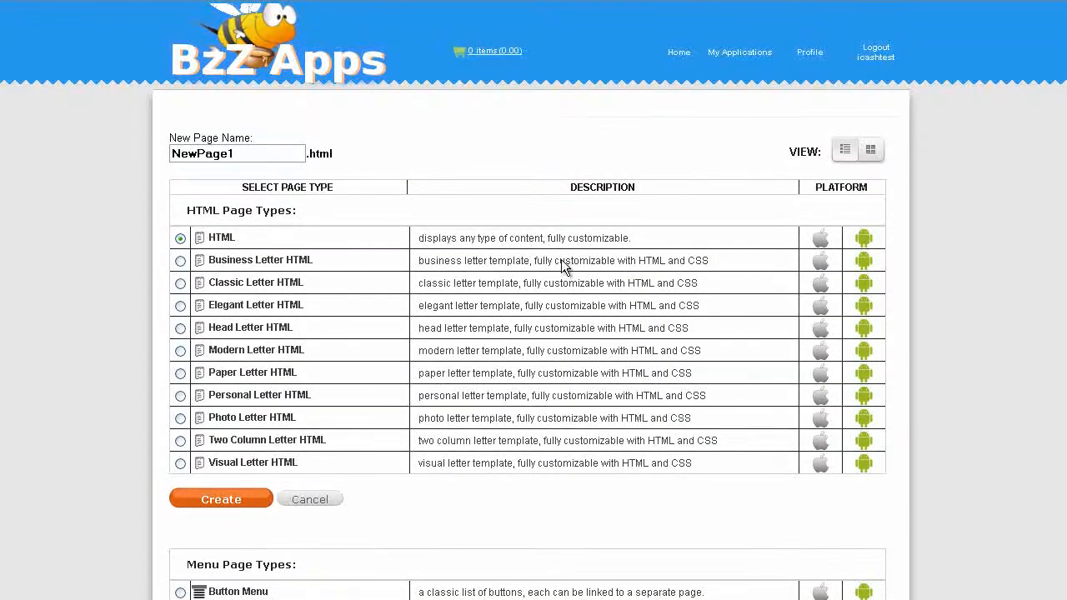
key(ctrl+a)
text(News)
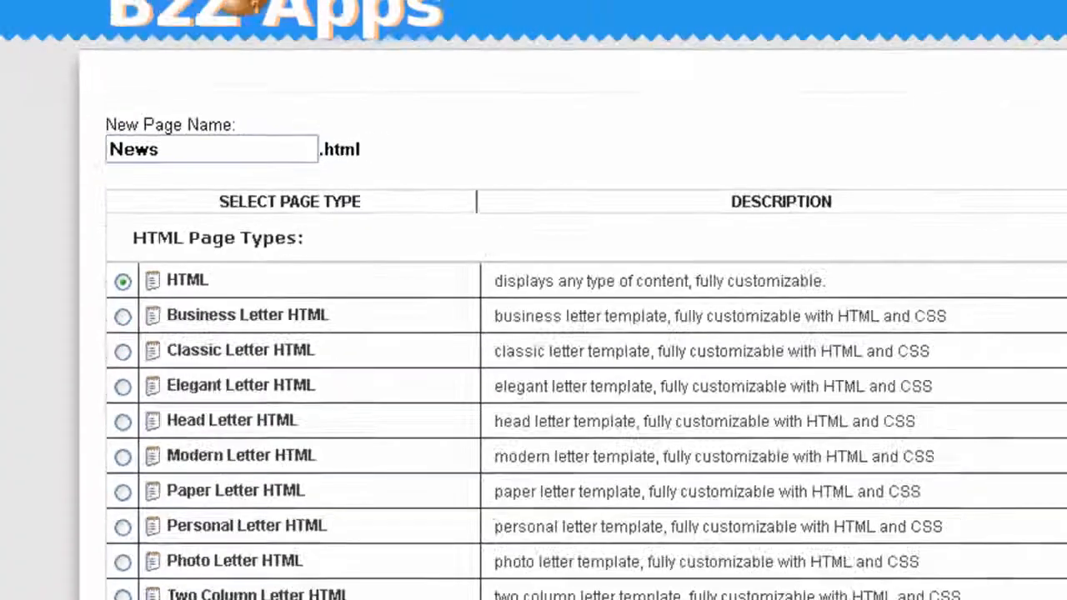
scroll(565, 272, down, 15)
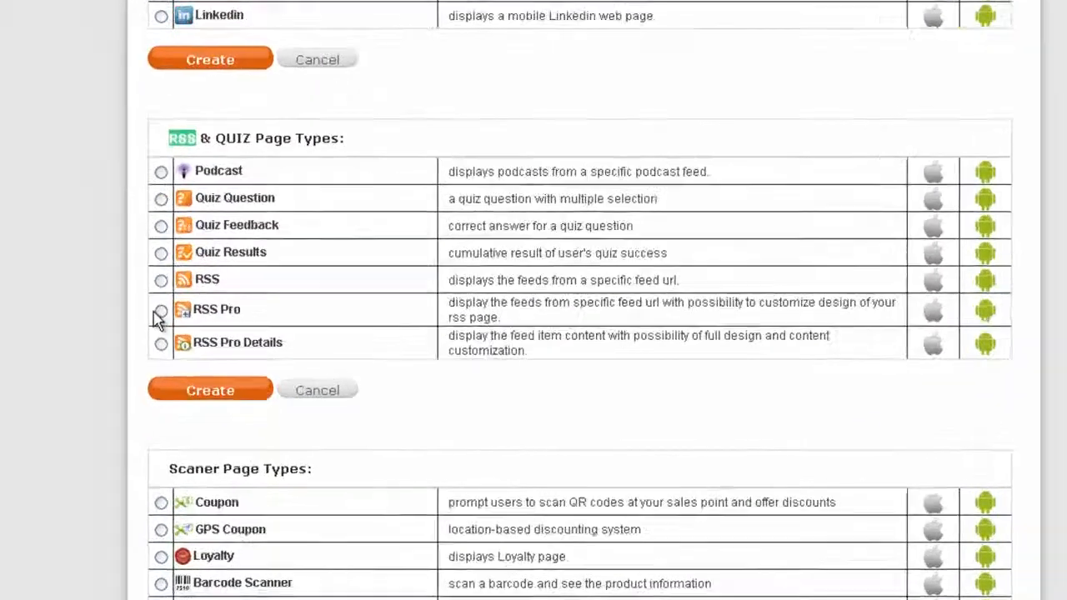
click(180, 333)
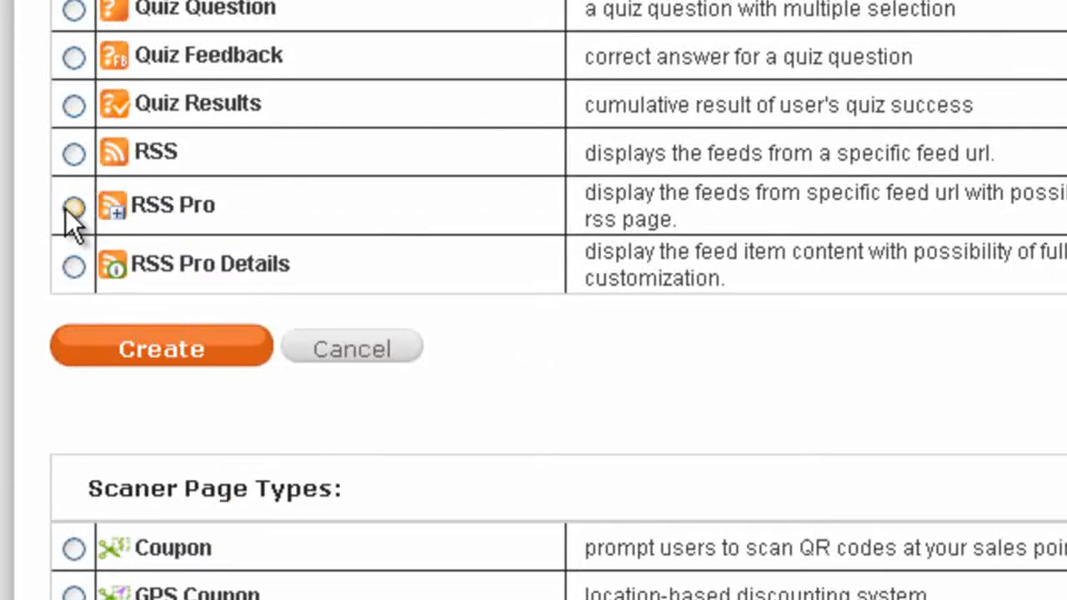
click(66, 209)
click(144, 346)
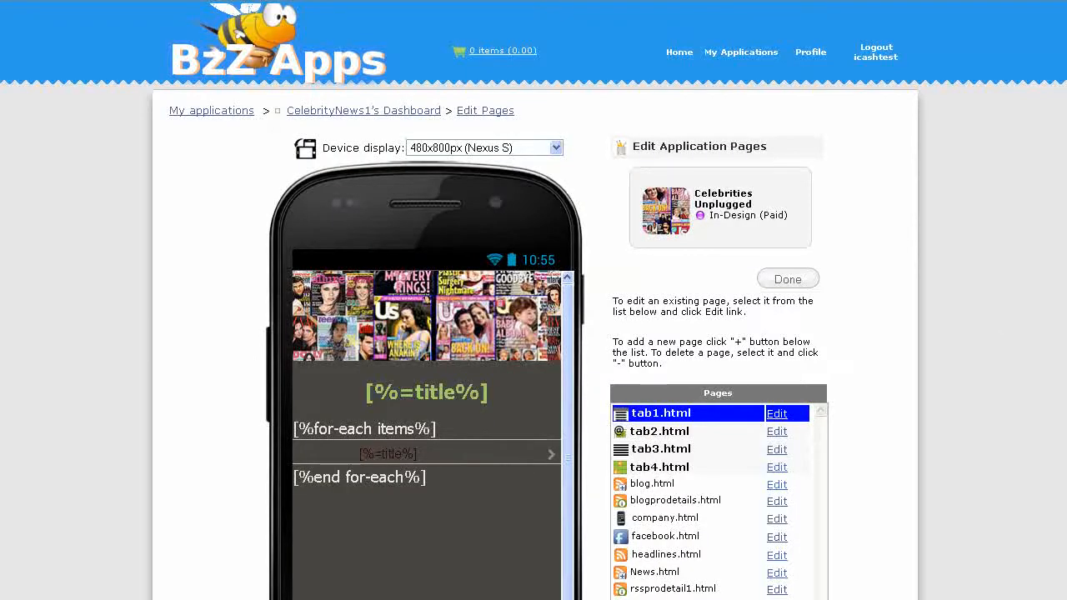
scroll(633, 450, down, 3)
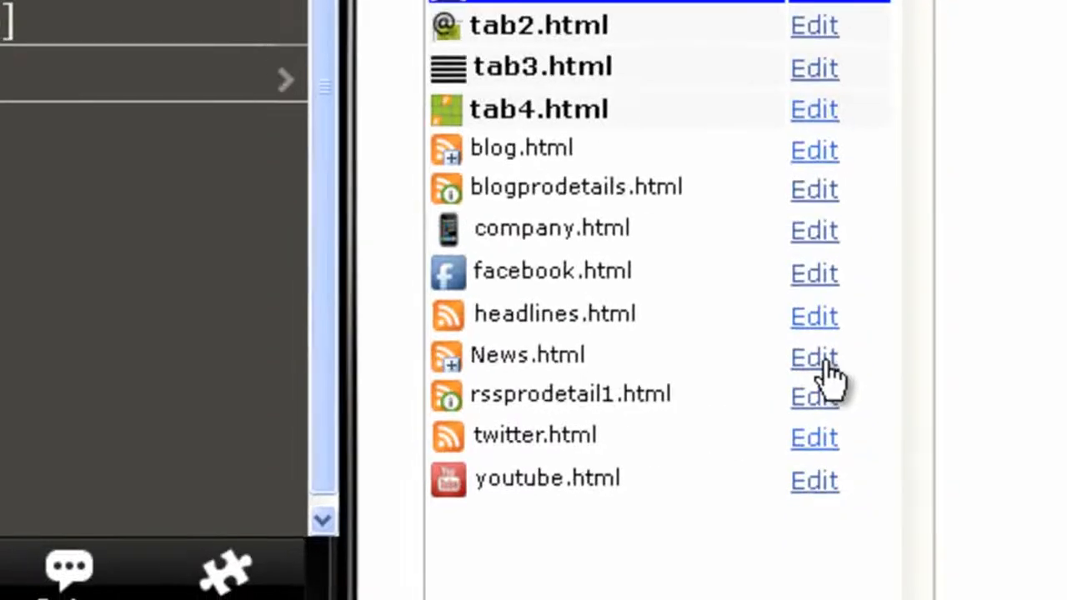
click(819, 359)
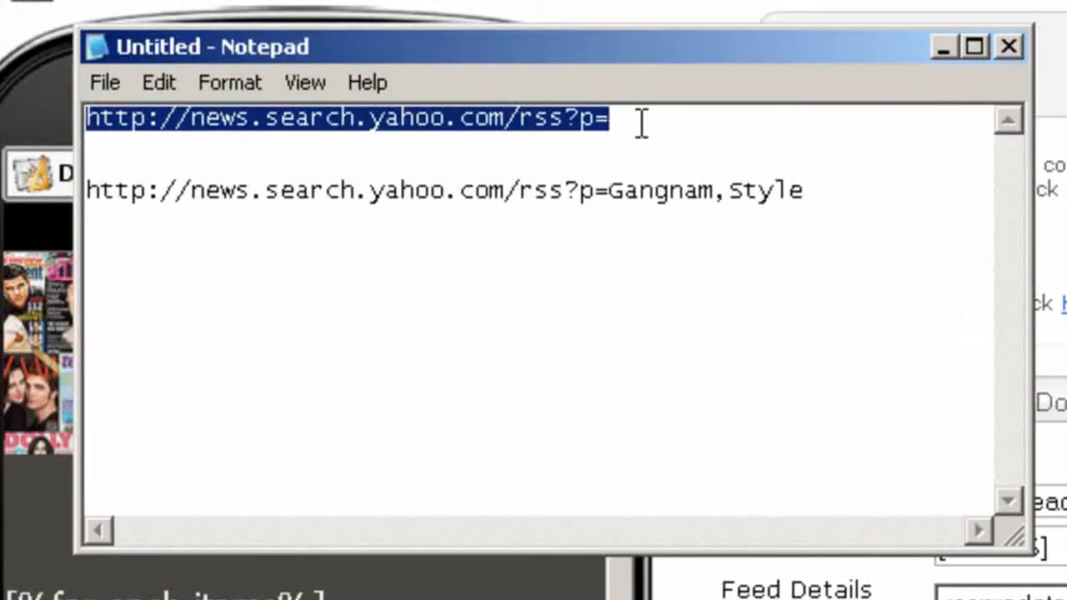
drag(621, 122, 68, 119)
key(ctrl+c)
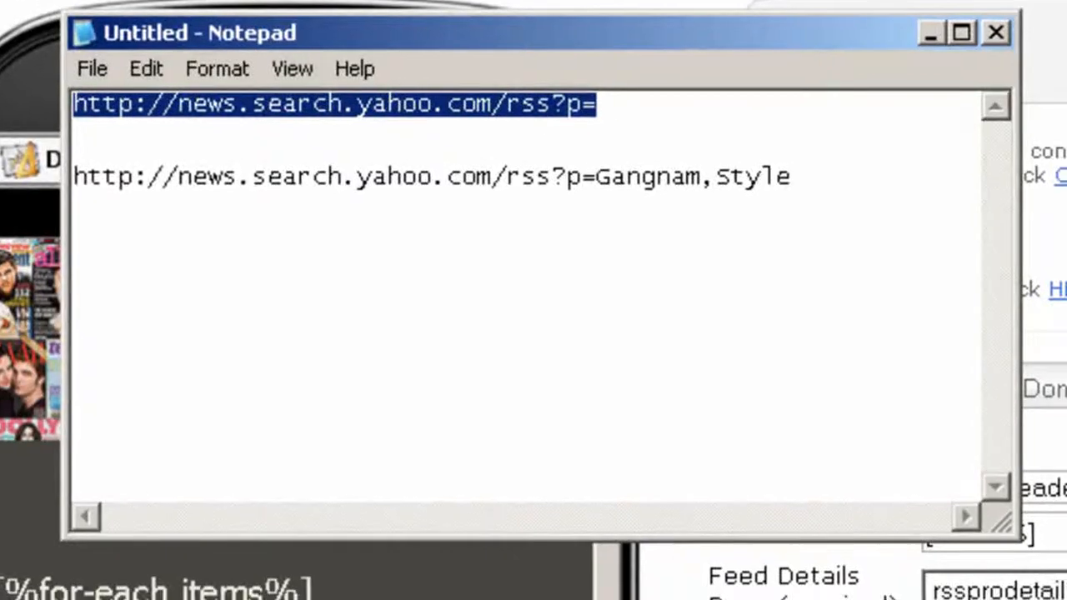
drag(693, 553, 308, 555)
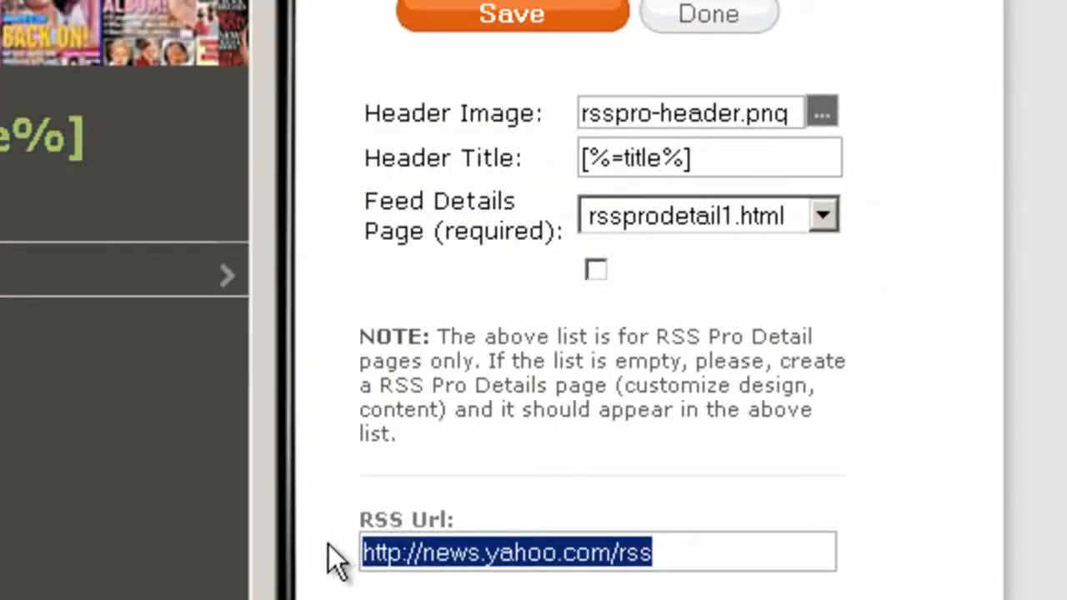
key(ctrl+v)
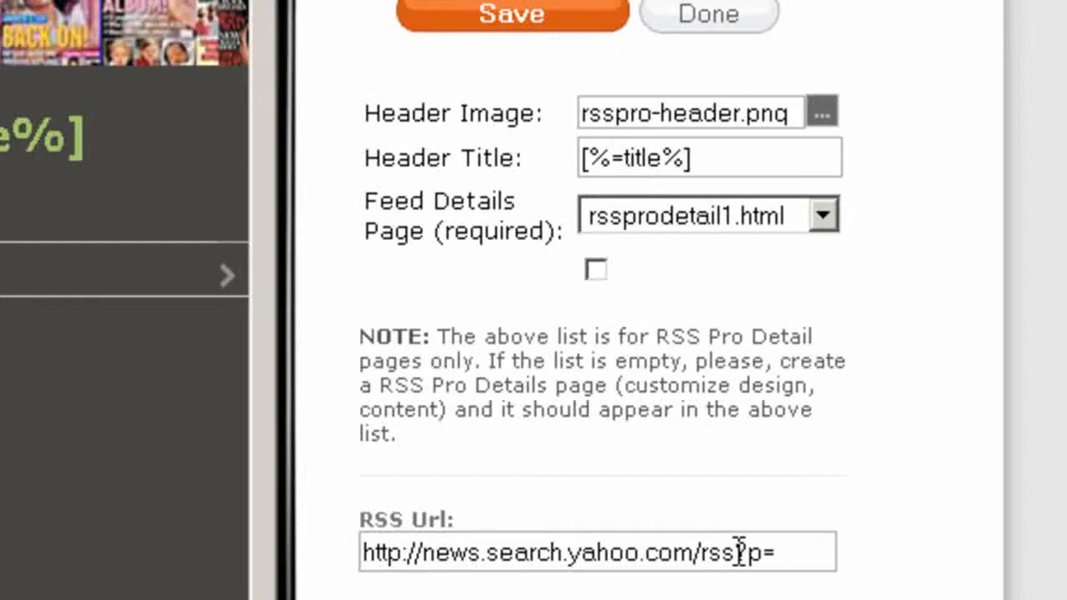
Step: Append the search keywords "Gangnam,Style" to the end of the News page's RSS URL
drag(798, 547, 346, 555)
click(797, 560)
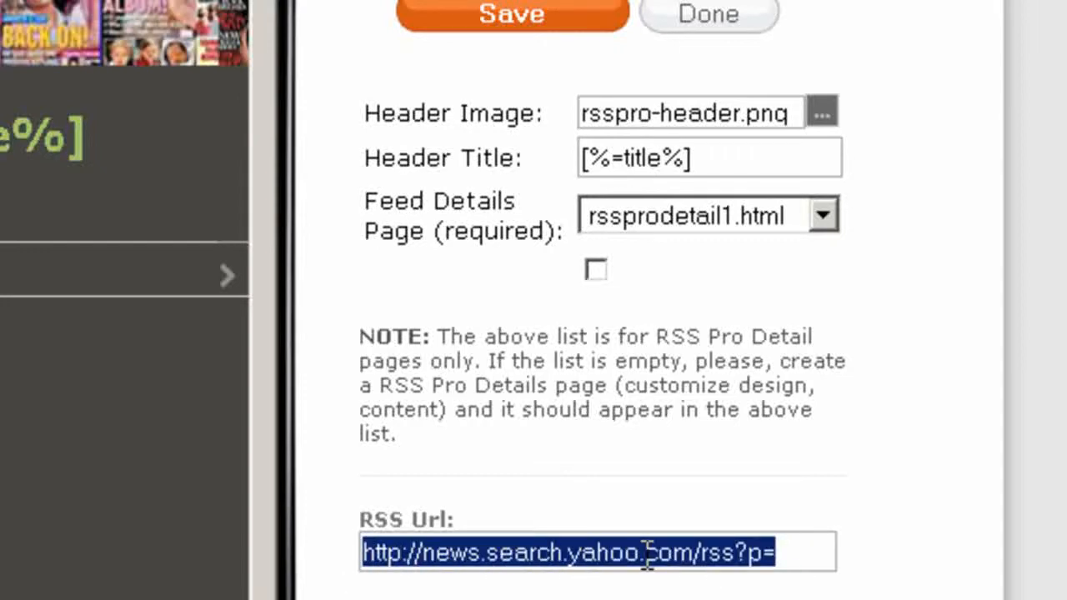
click(804, 555)
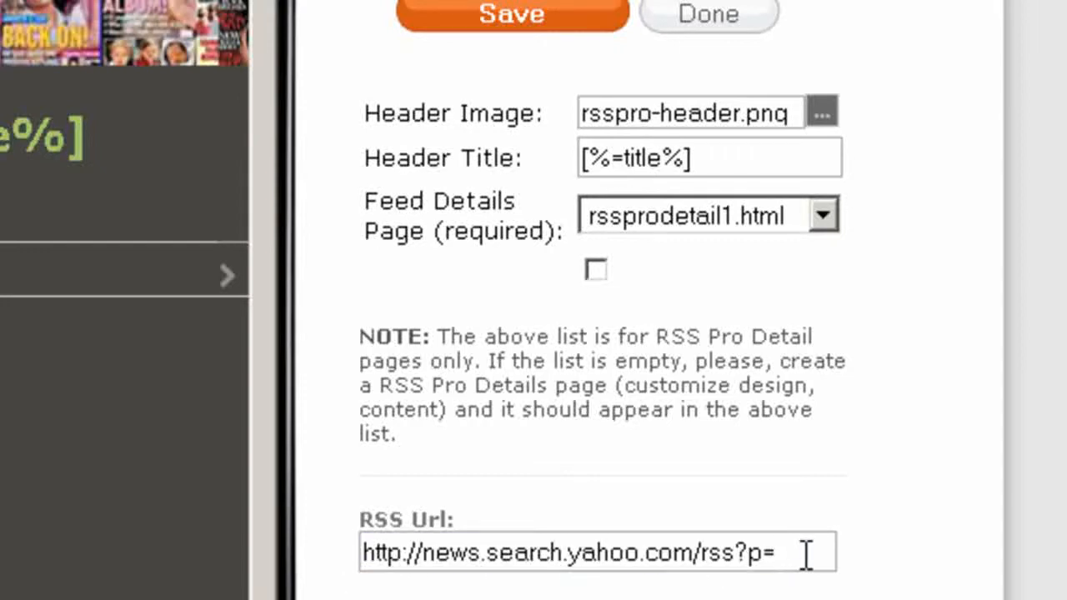
text(Gen)
text(gnam )
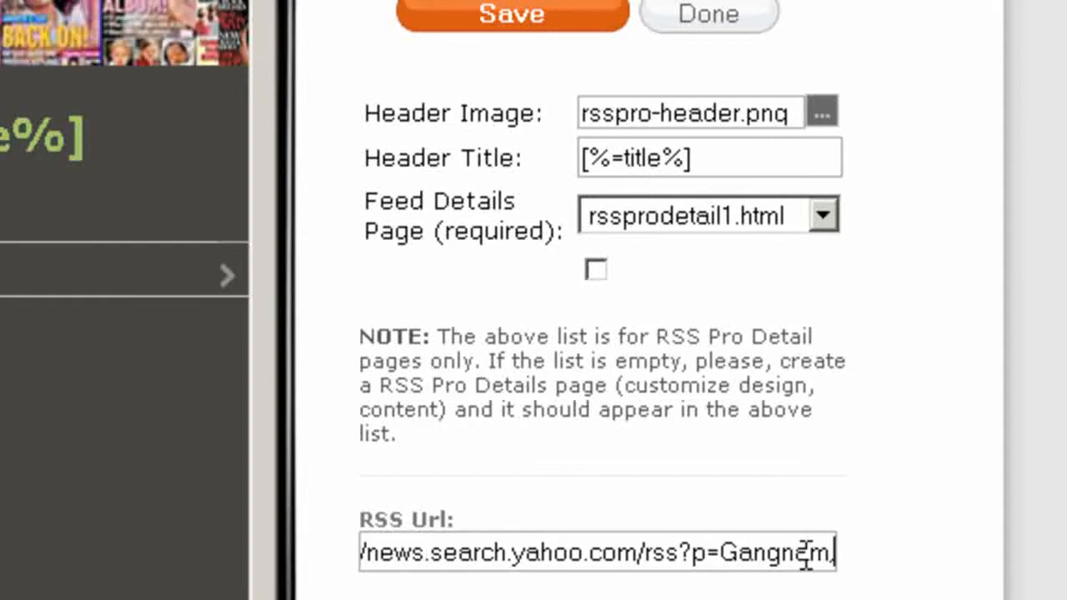
text(Style)
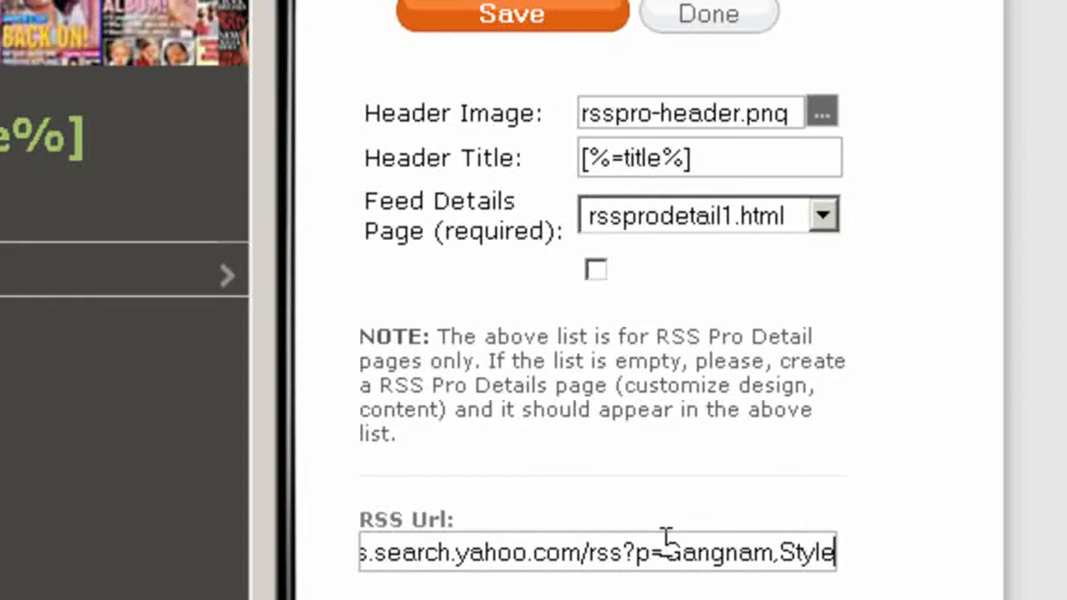
Step: Use rssprodetail1.html as the feed details page with the checkbox beneath it enabled, then save and close the News page
click(602, 281)
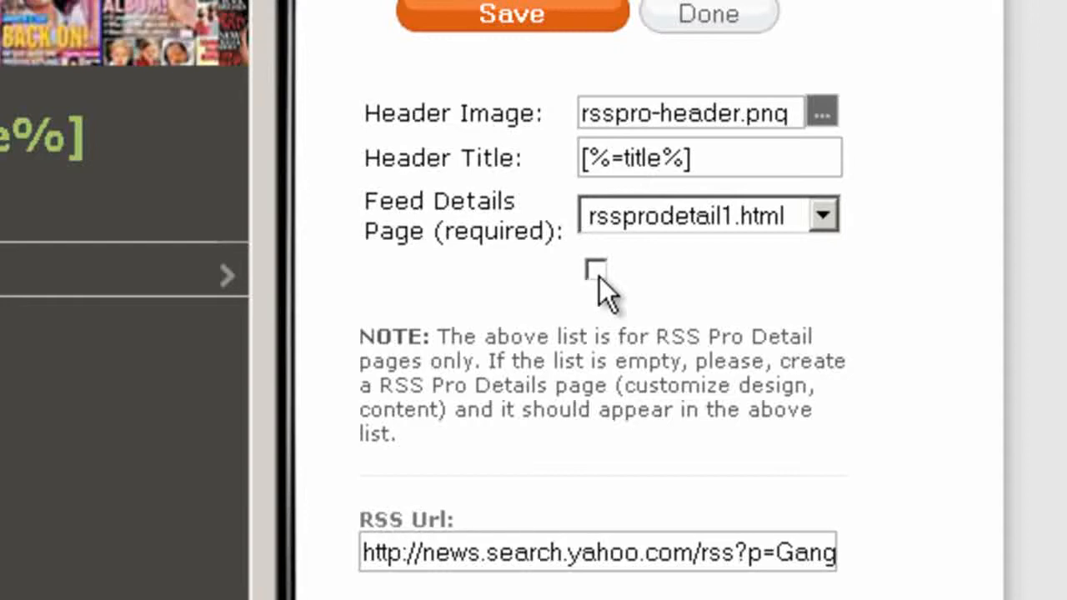
click(823, 217)
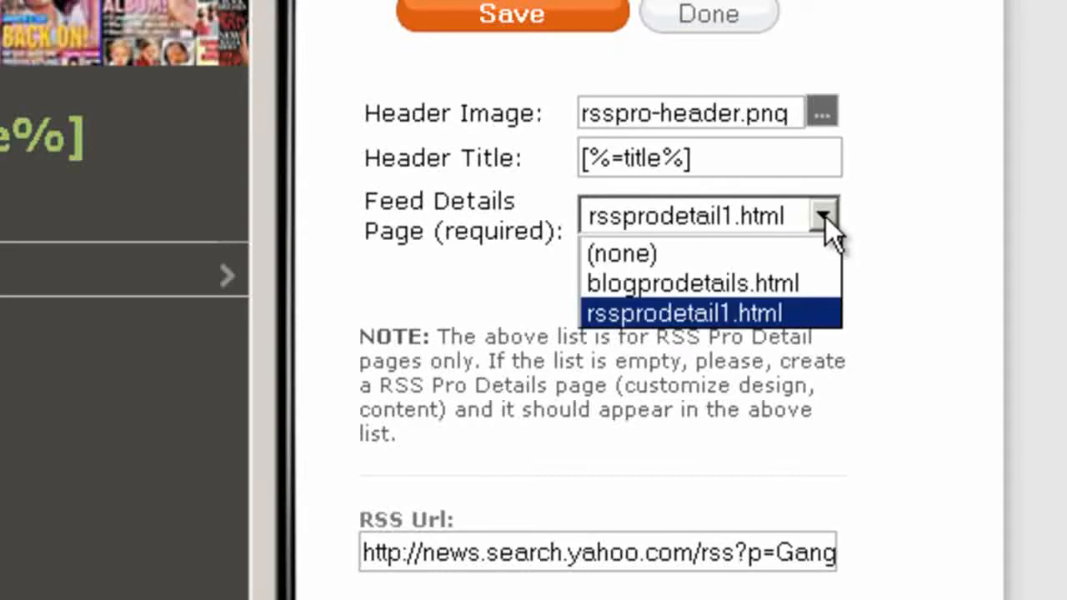
click(825, 217)
click(826, 217)
click(600, 314)
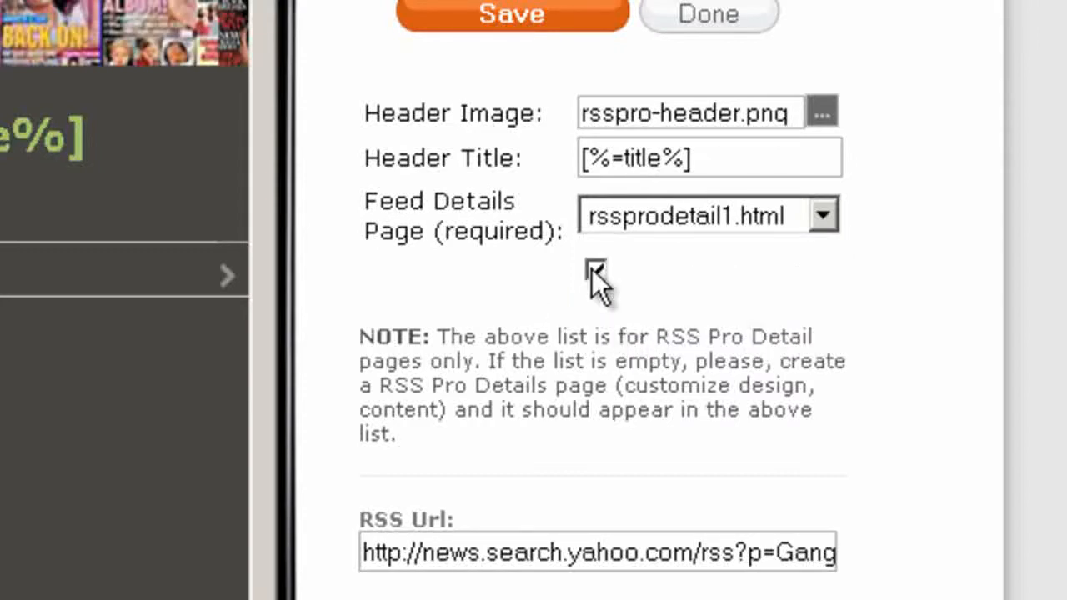
click(512, 14)
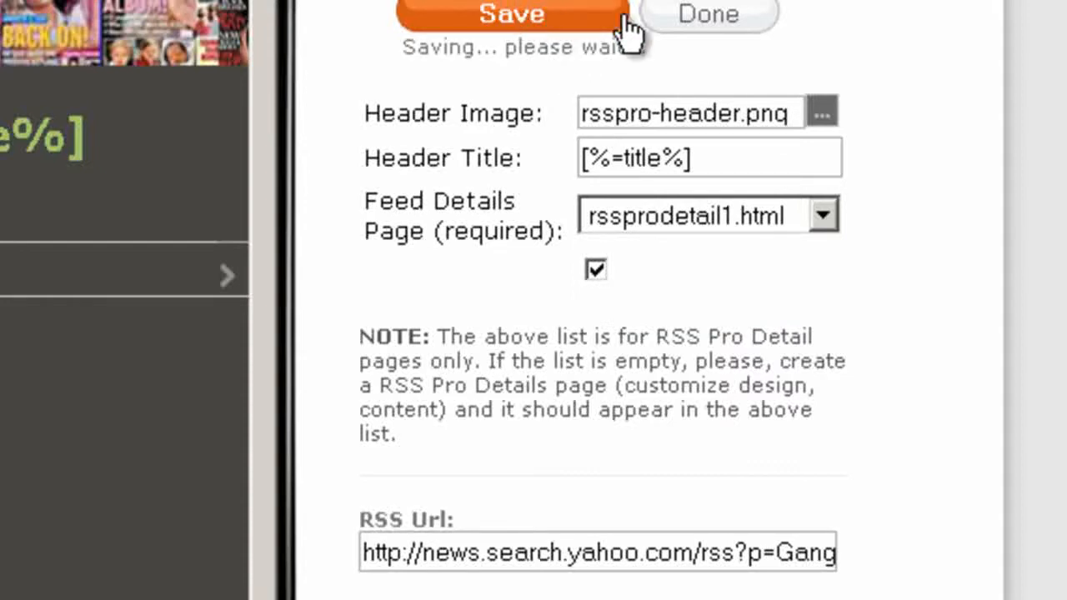
click(710, 18)
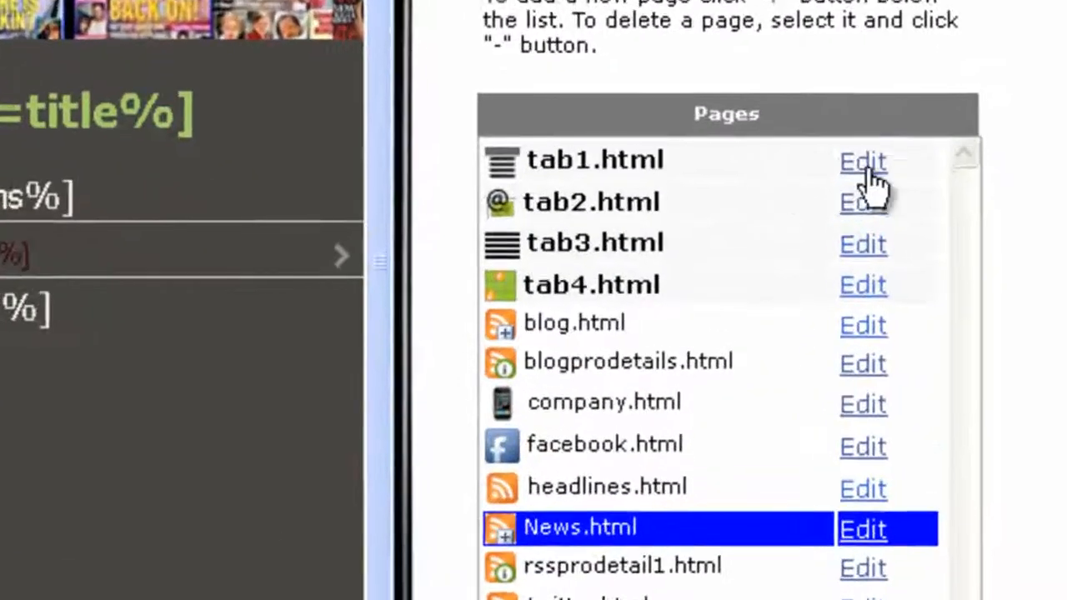
Step: Link the "Gangnam Style News" menu item on tab1.html to News.html and save the page
click(868, 170)
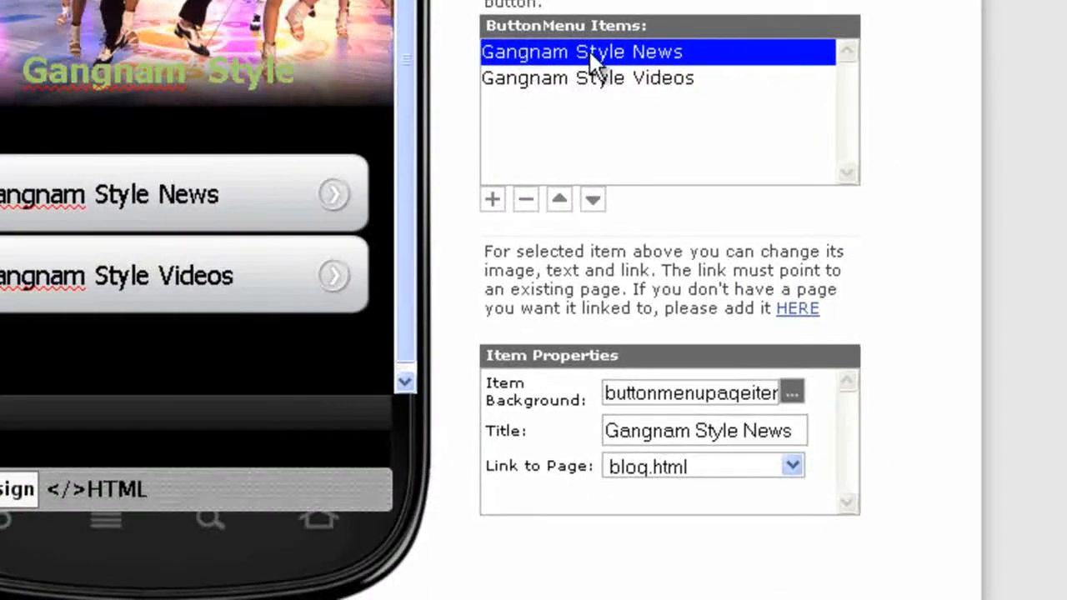
click(793, 467)
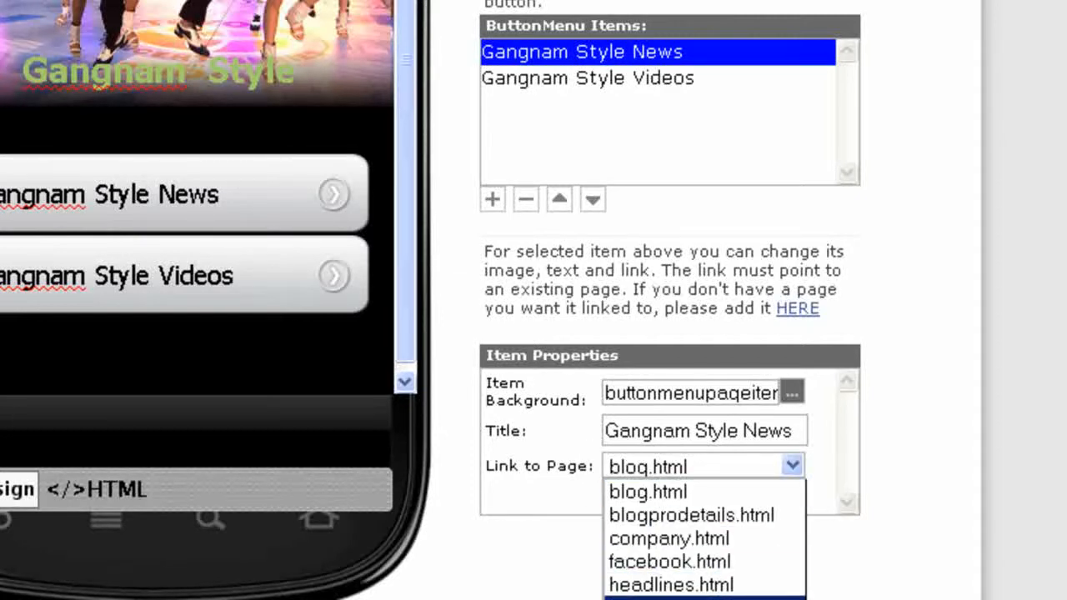
click(704, 597)
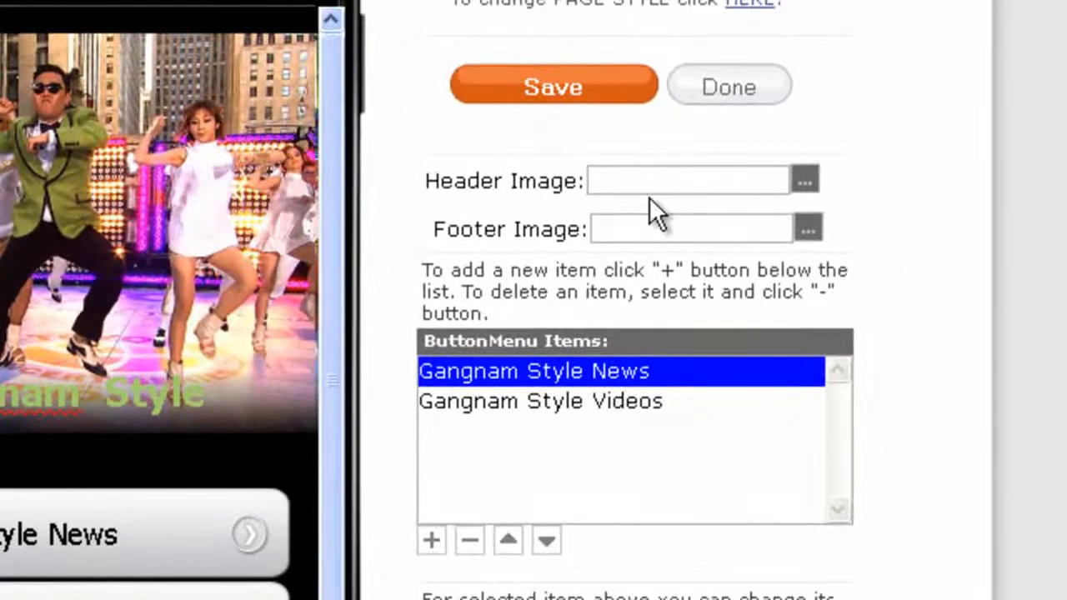
click(550, 90)
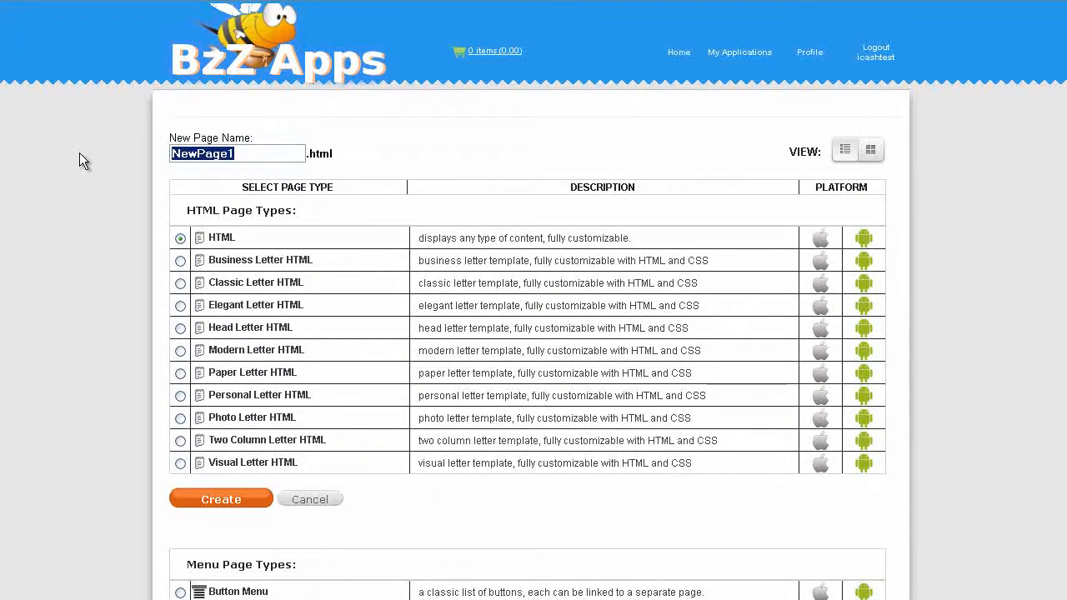
Step: Create a new page named Videos using the RSS Pro page type
text(Videos)
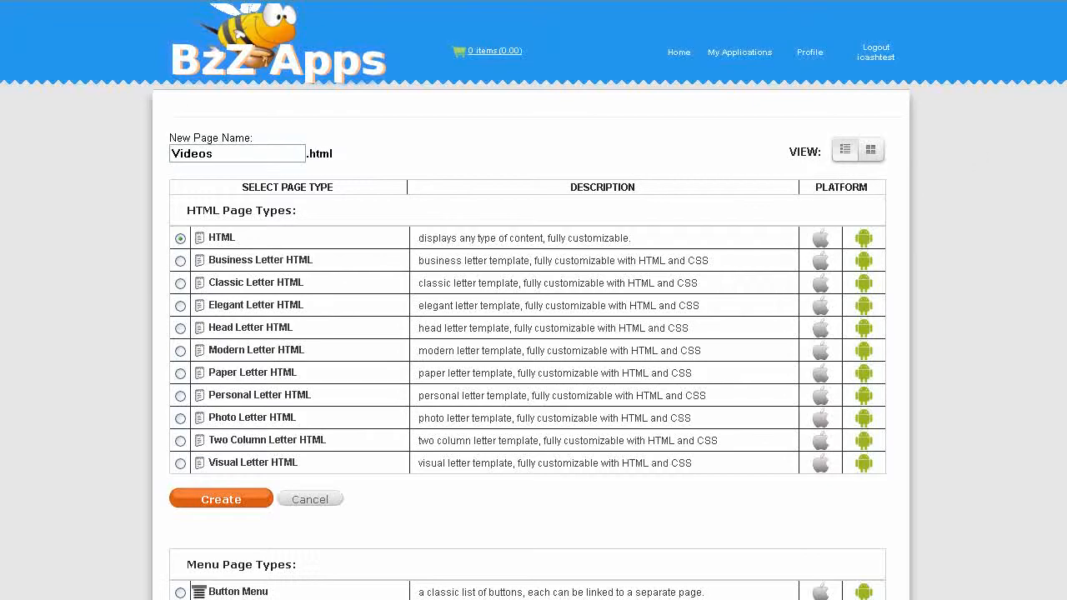
scroll(1063, 289, down, 14)
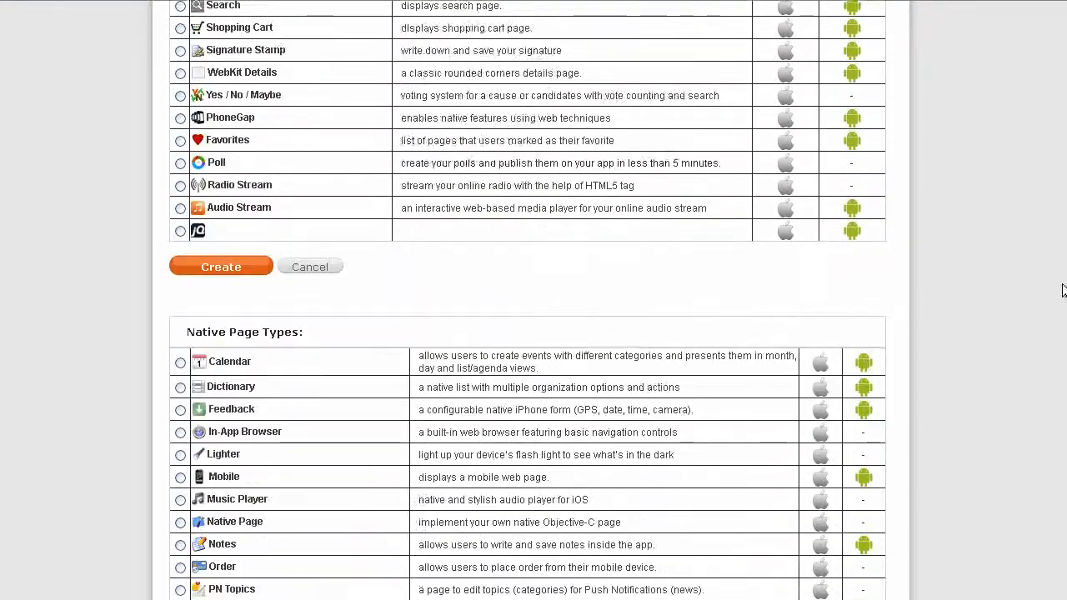
scroll(1063, 289, down, 15)
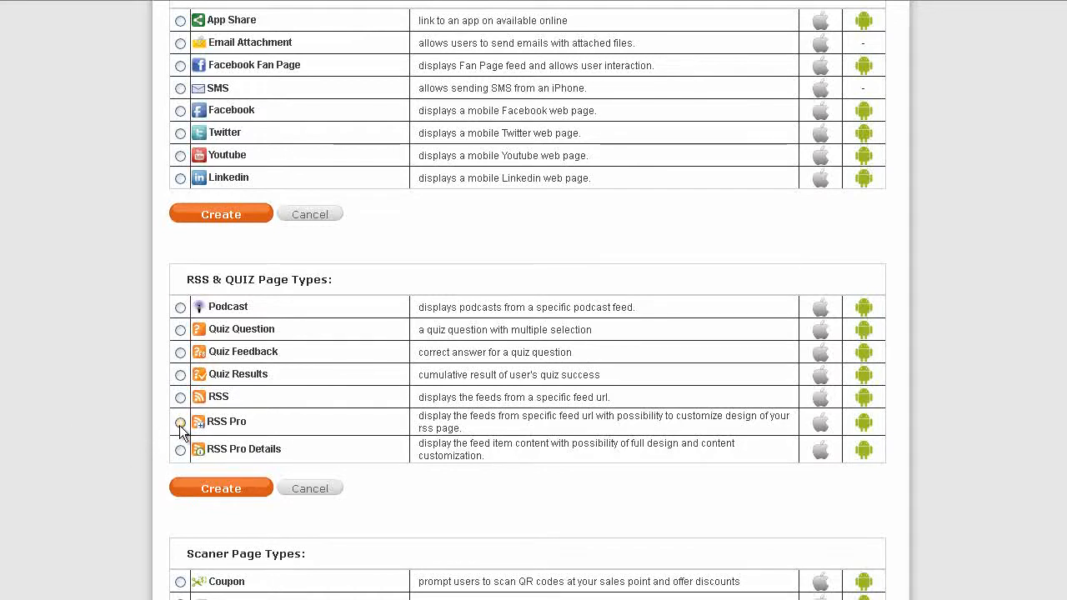
click(180, 423)
click(221, 214)
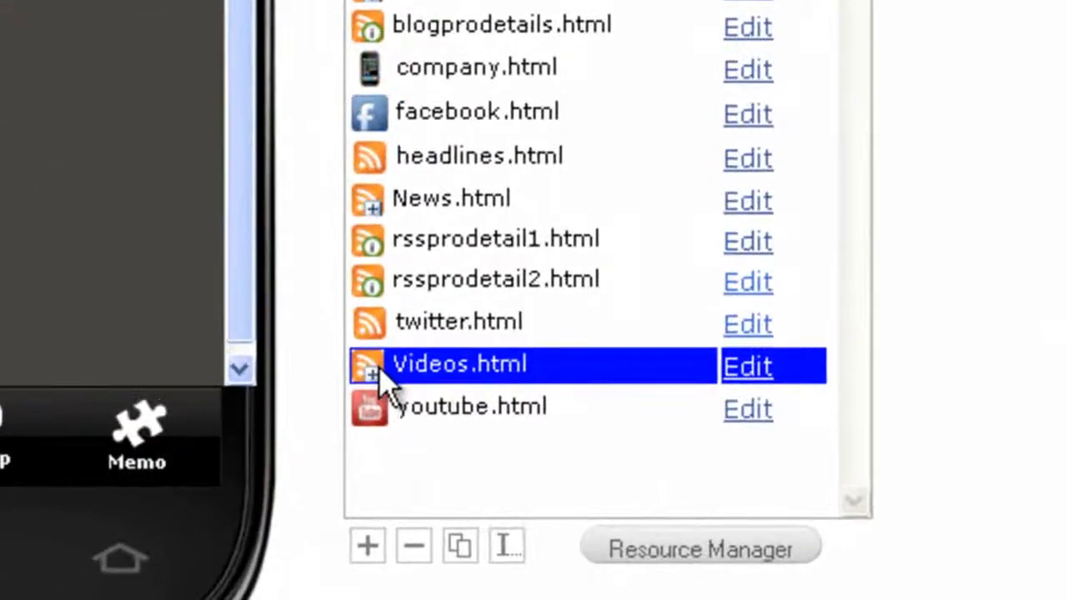
Step: Delete the extra details page rssprodetail2.html from the application's page list
click(383, 281)
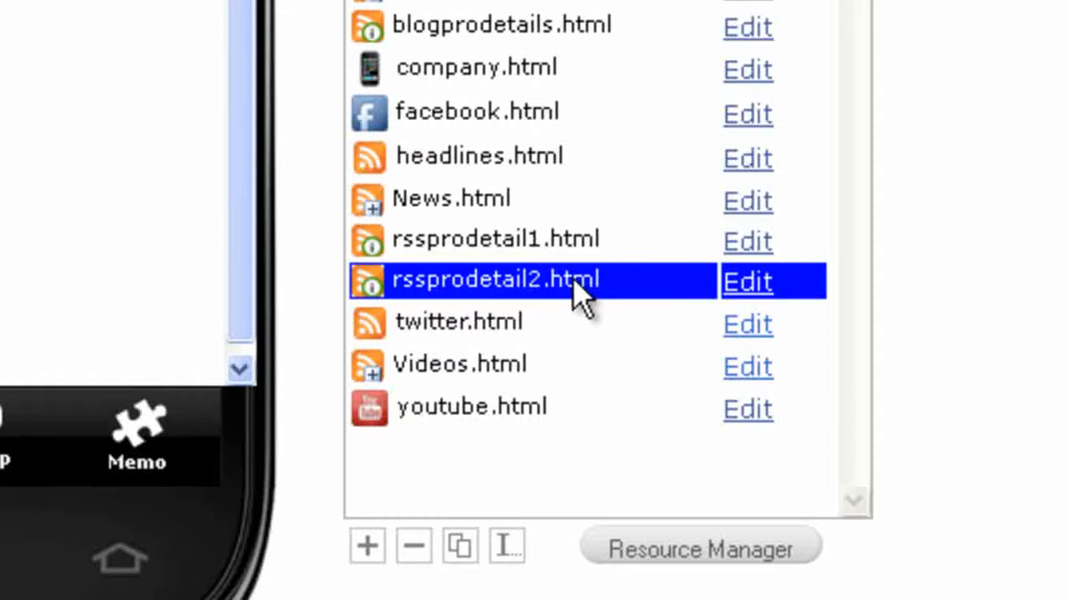
click(502, 249)
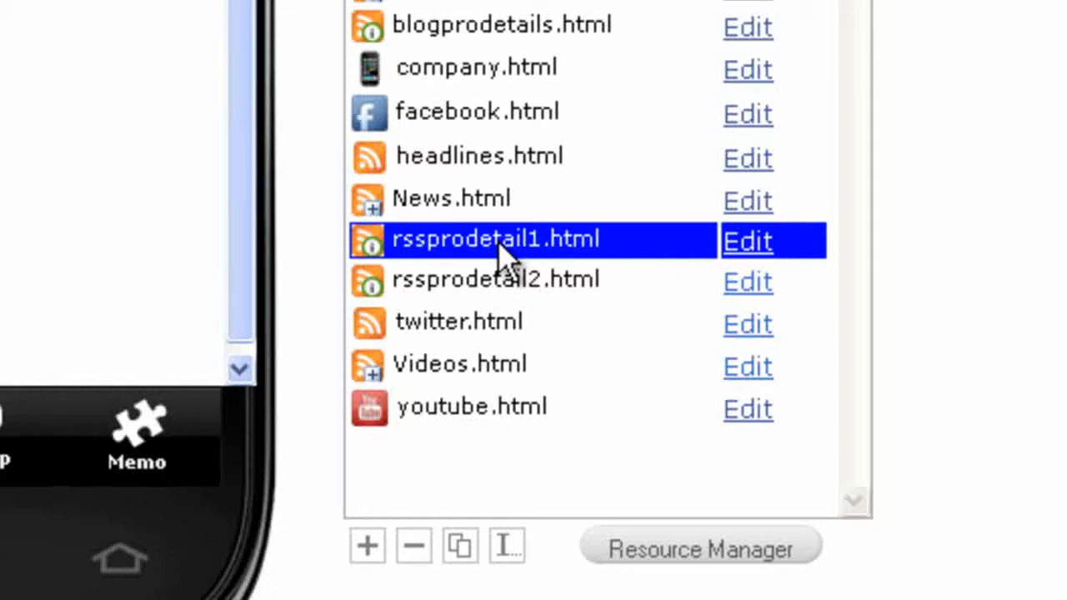
click(485, 283)
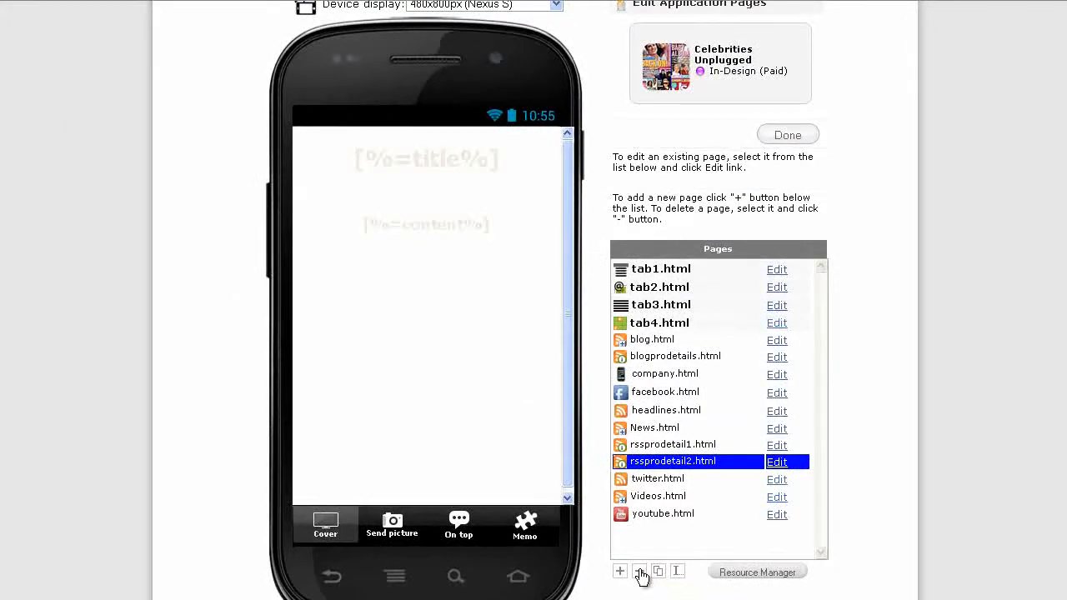
click(464, 553)
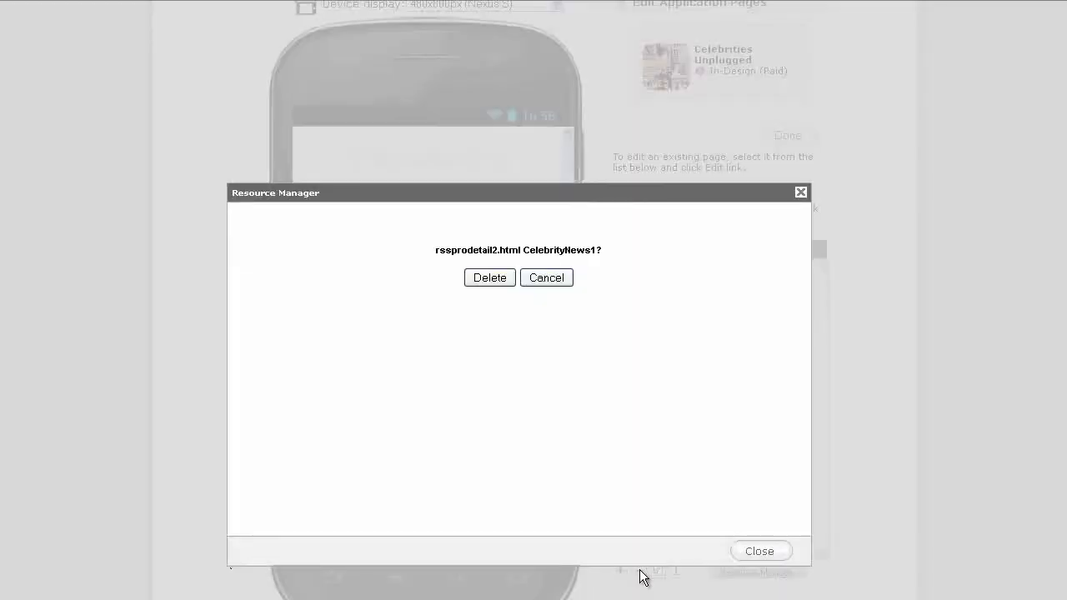
click(498, 283)
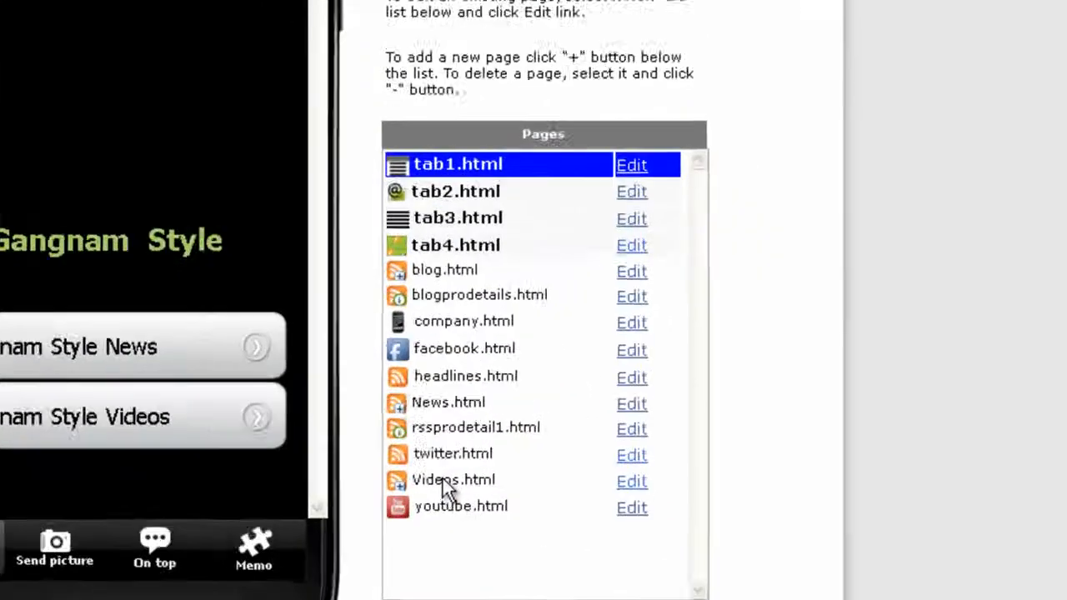
Step: Open Videos.html for editing and use rssprodetail1.html as its feed details page with the checkbox beneath it enabled
click(651, 480)
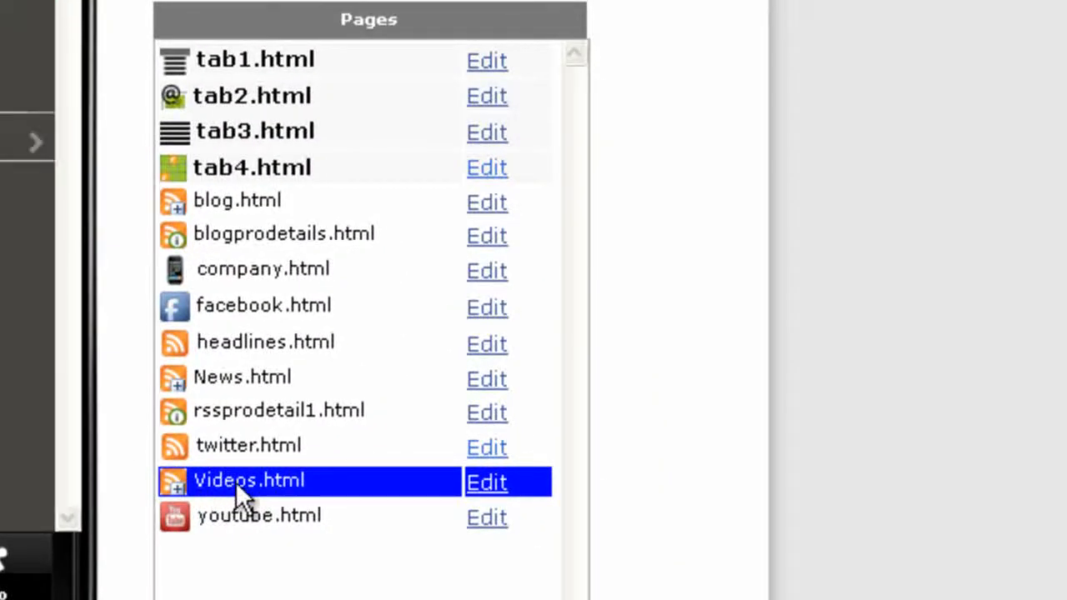
click(487, 484)
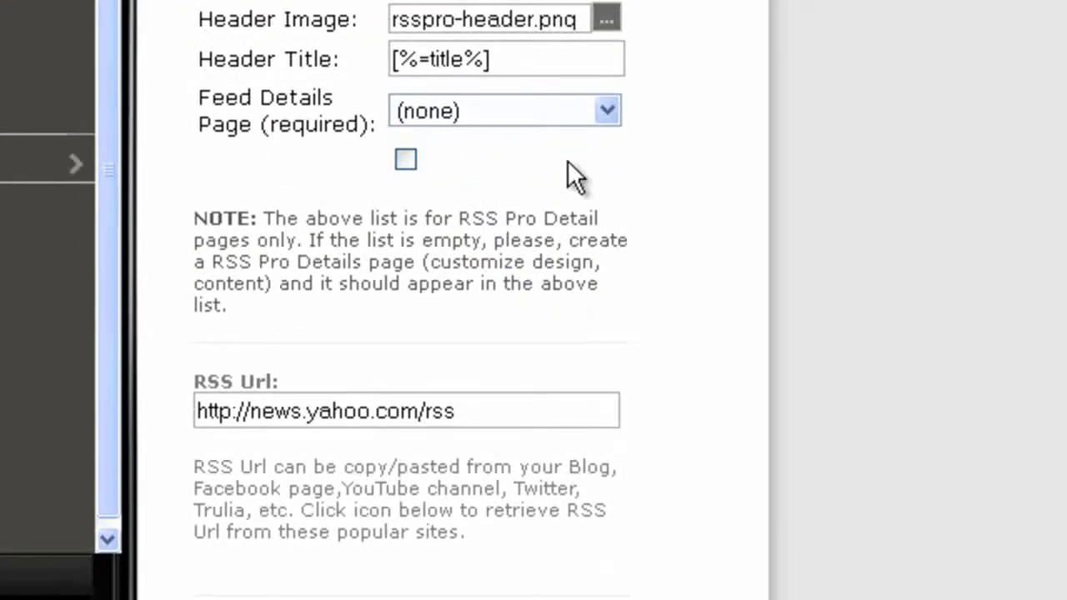
click(605, 113)
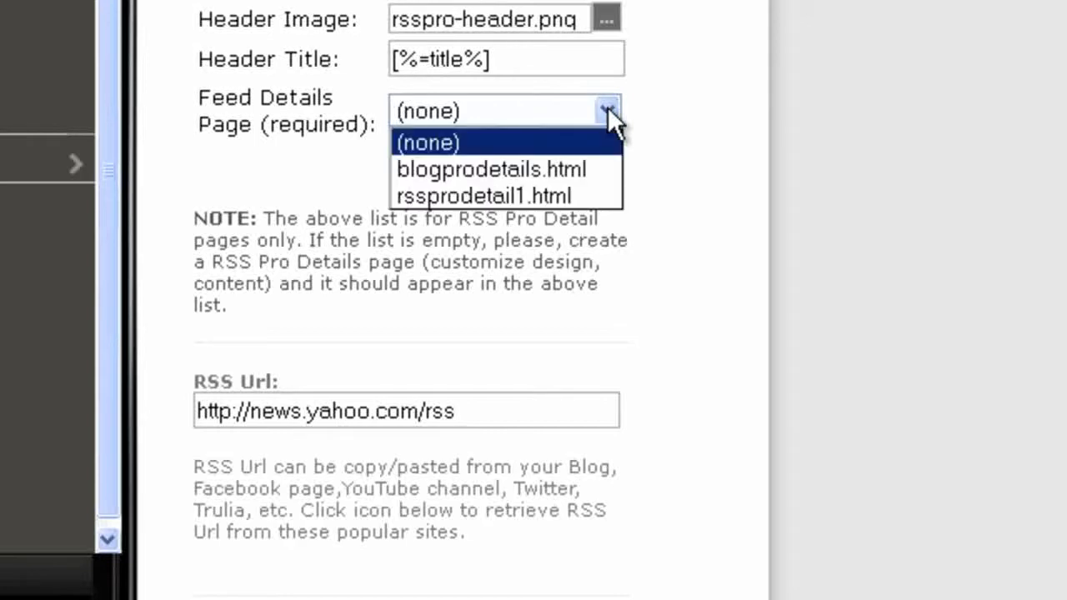
click(568, 196)
click(403, 161)
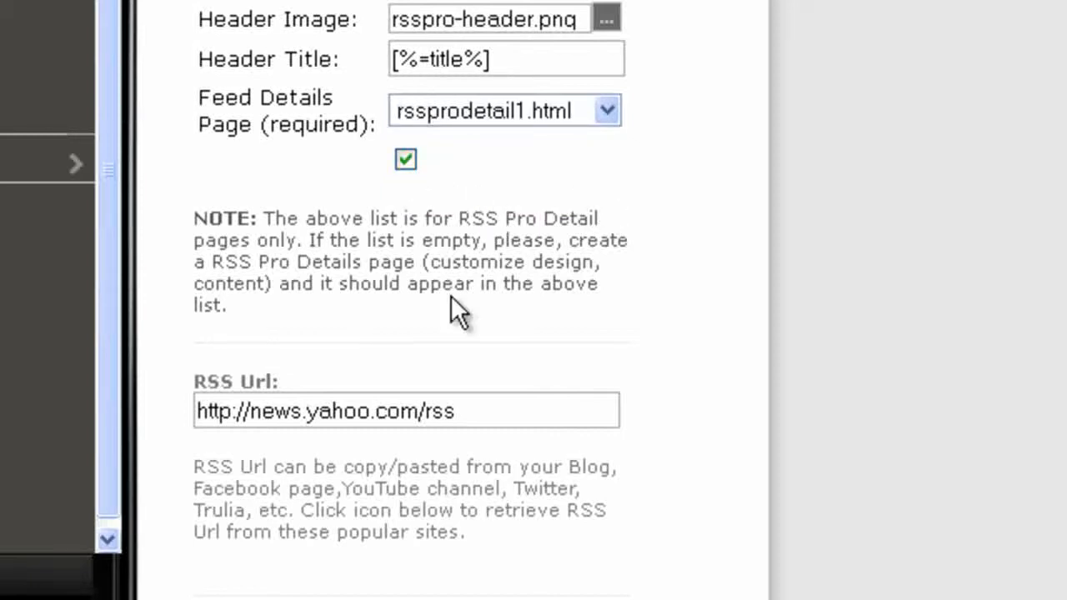
drag(503, 411, 195, 409)
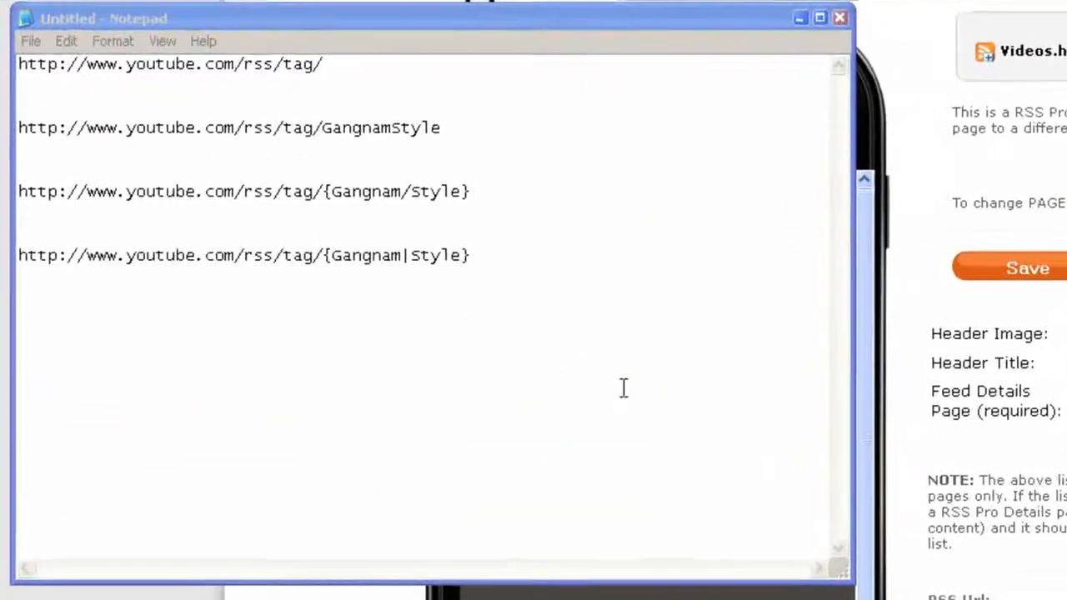
click(356, 67)
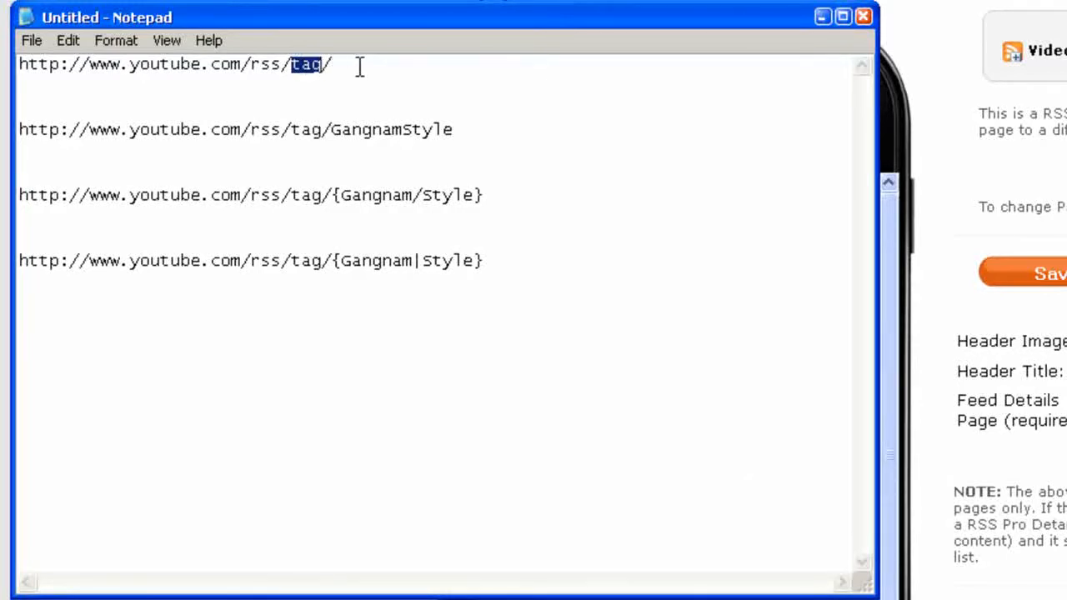
drag(381, 68, 18, 65)
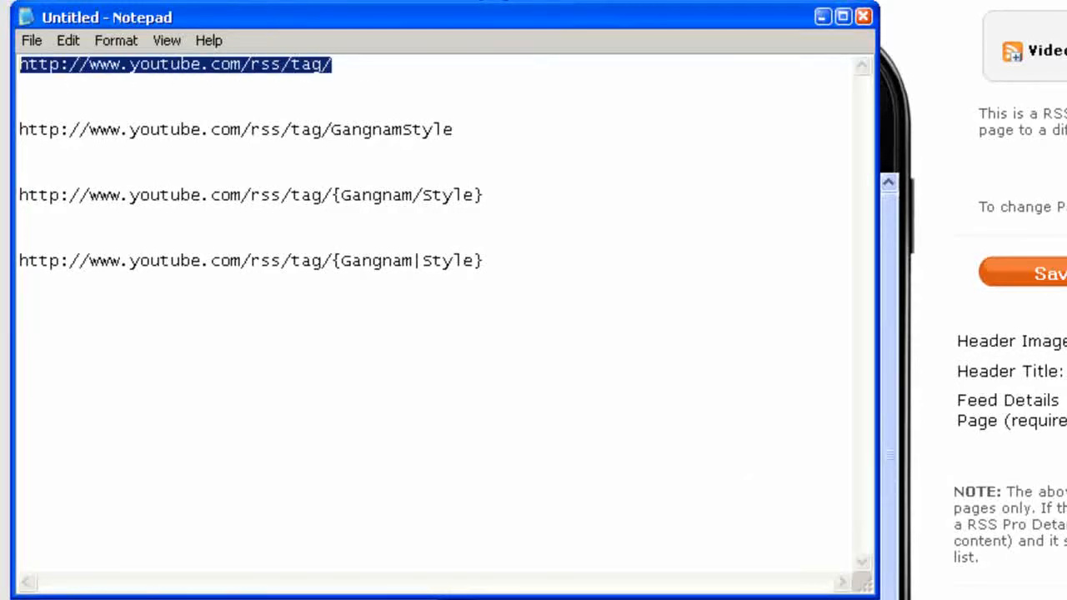
click(354, 67)
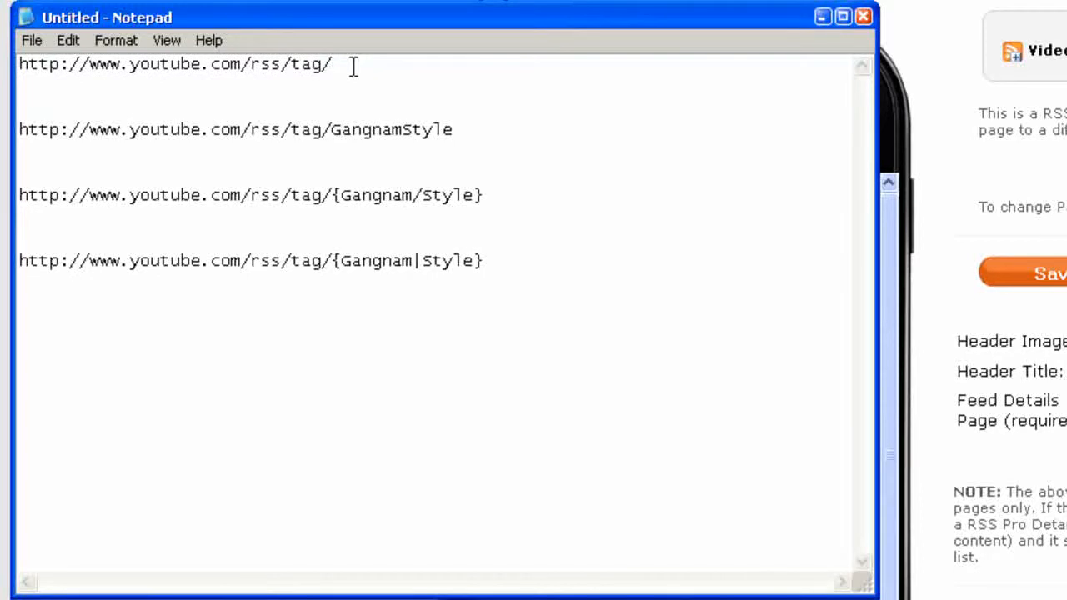
drag(341, 136, 25, 129)
double_click(478, 131)
key(ctrl+c)
click(479, 125)
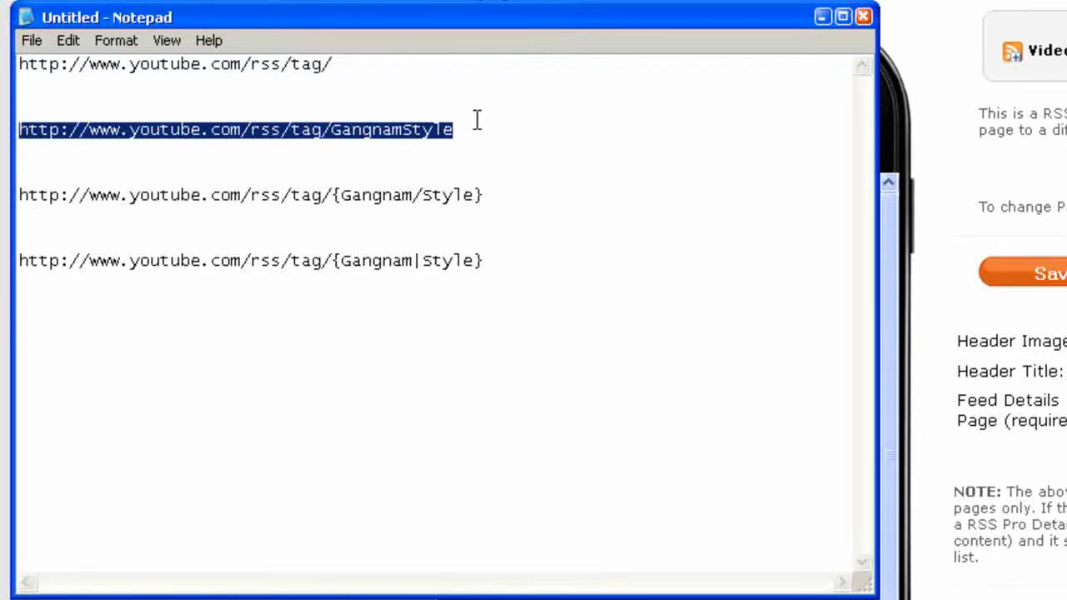
click(624, 4)
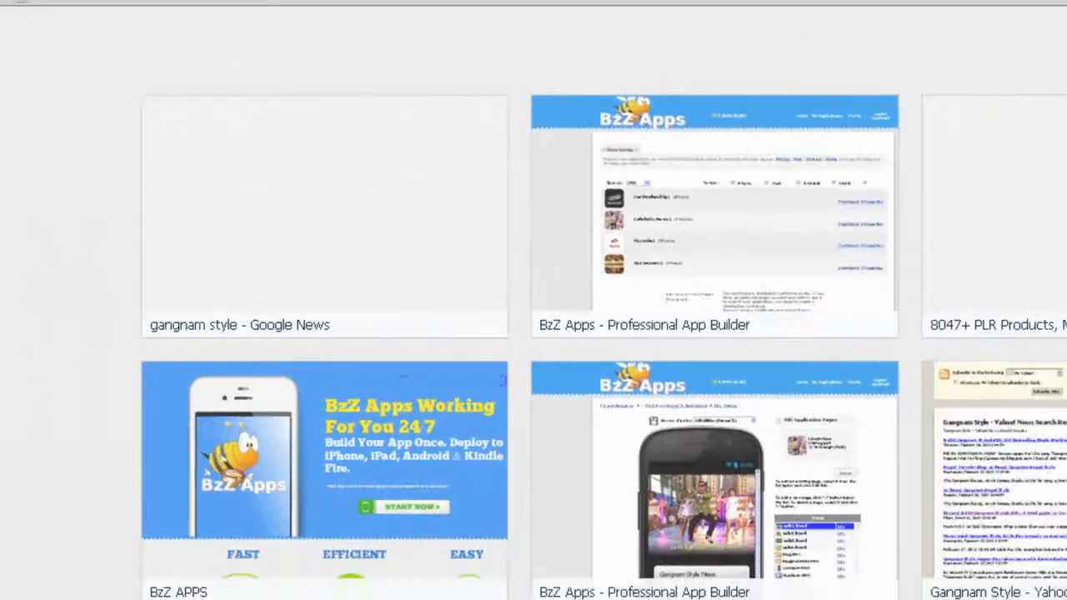
key(ctrl+v)
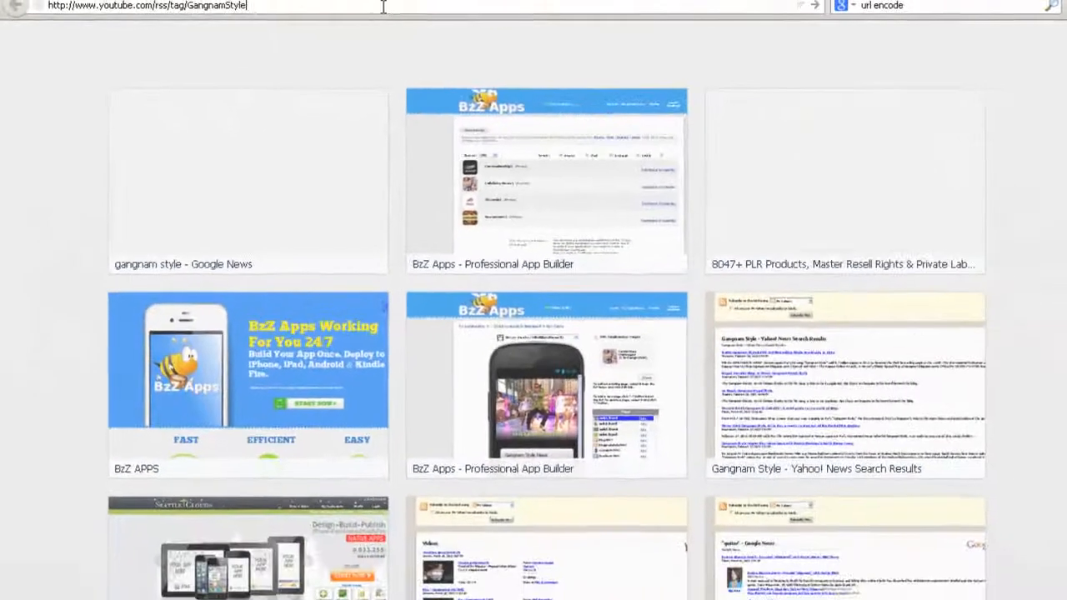
key(Return)
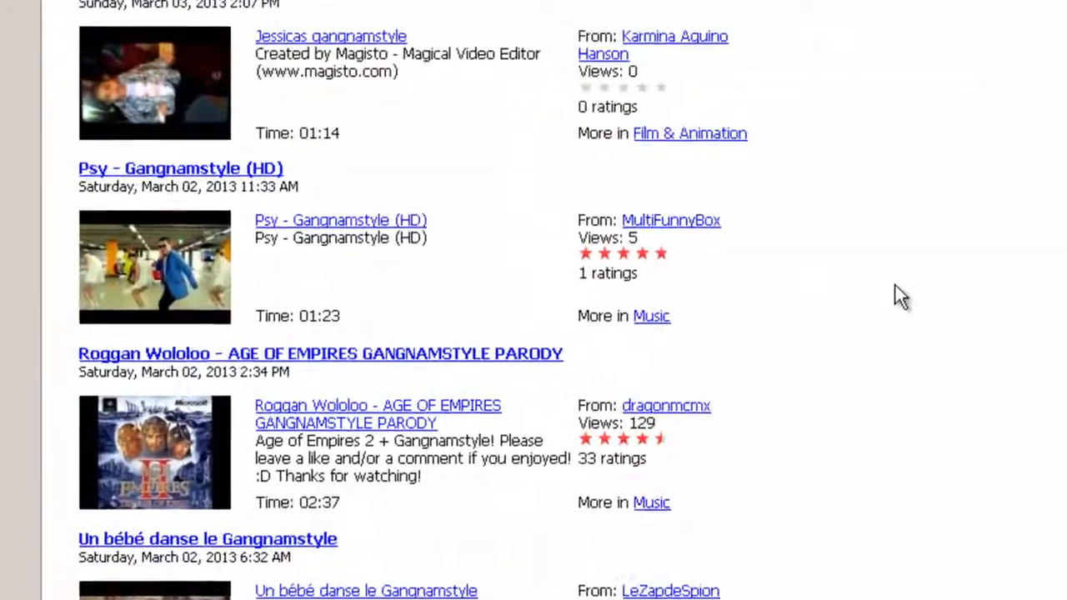
scroll(894, 285, down, 7)
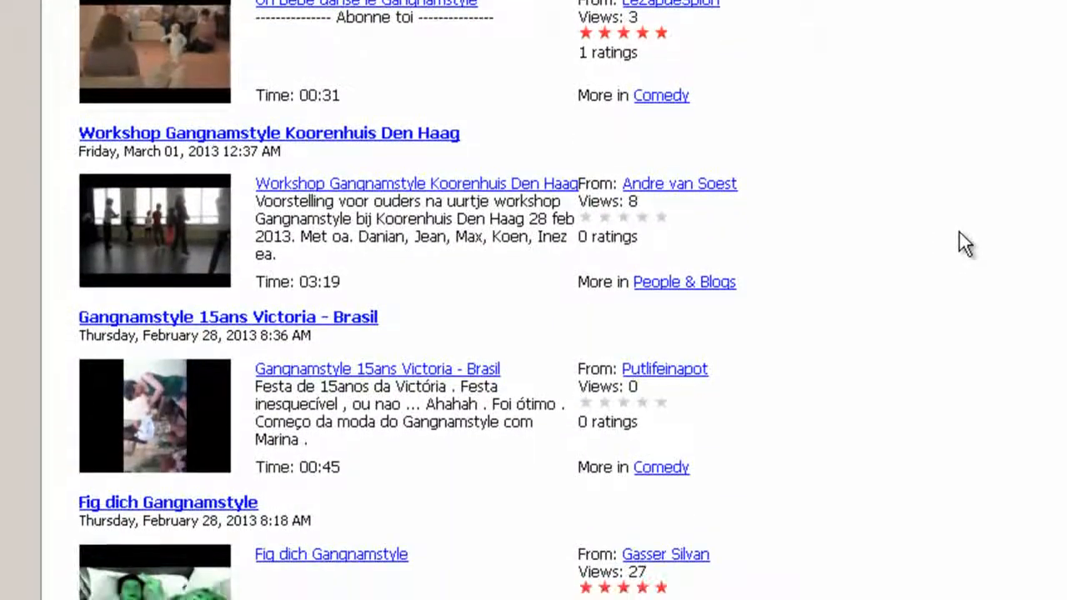
scroll(959, 233, down, 5)
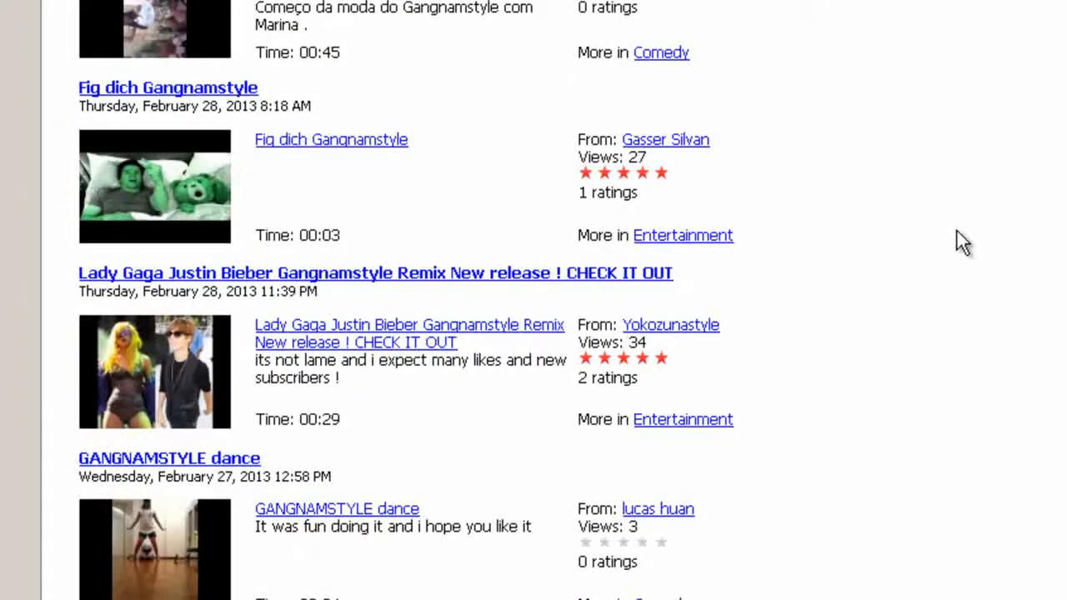
scroll(957, 231, down, 7)
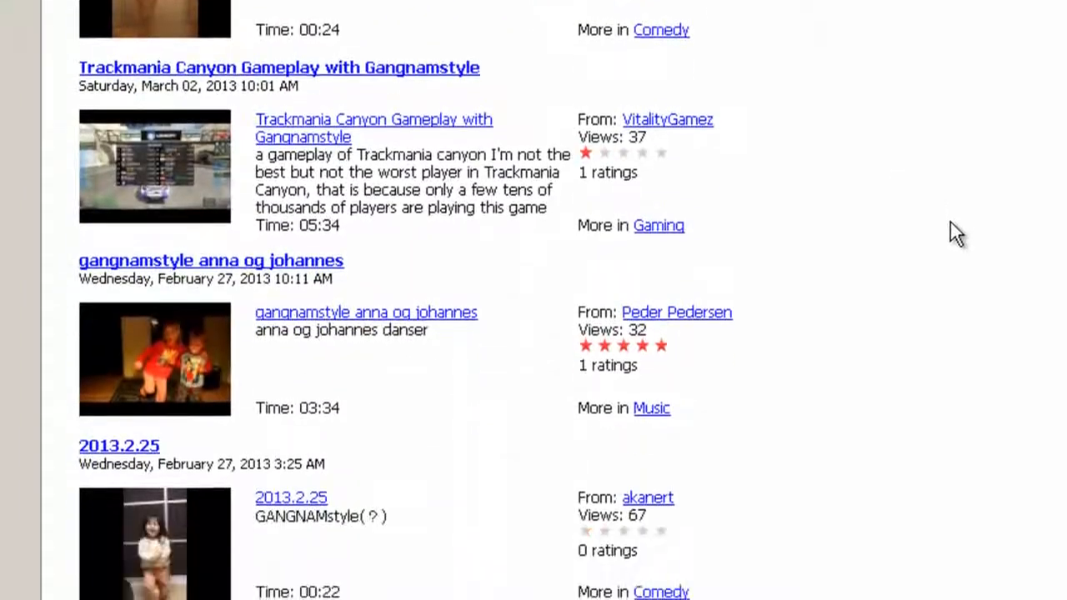
scroll(956, 233, down, 8)
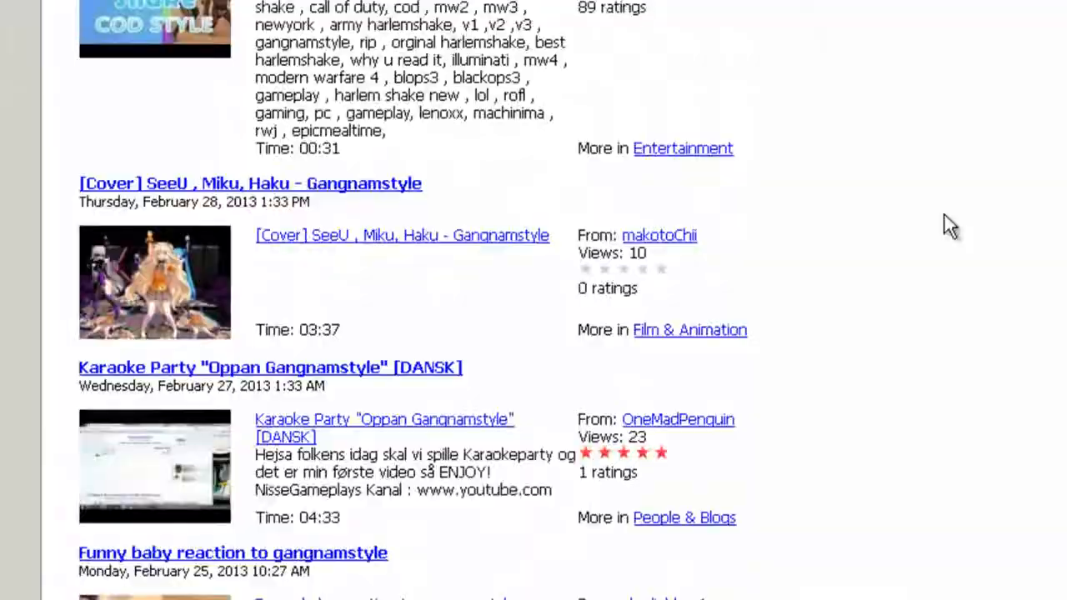
scroll(944, 217, up, 15)
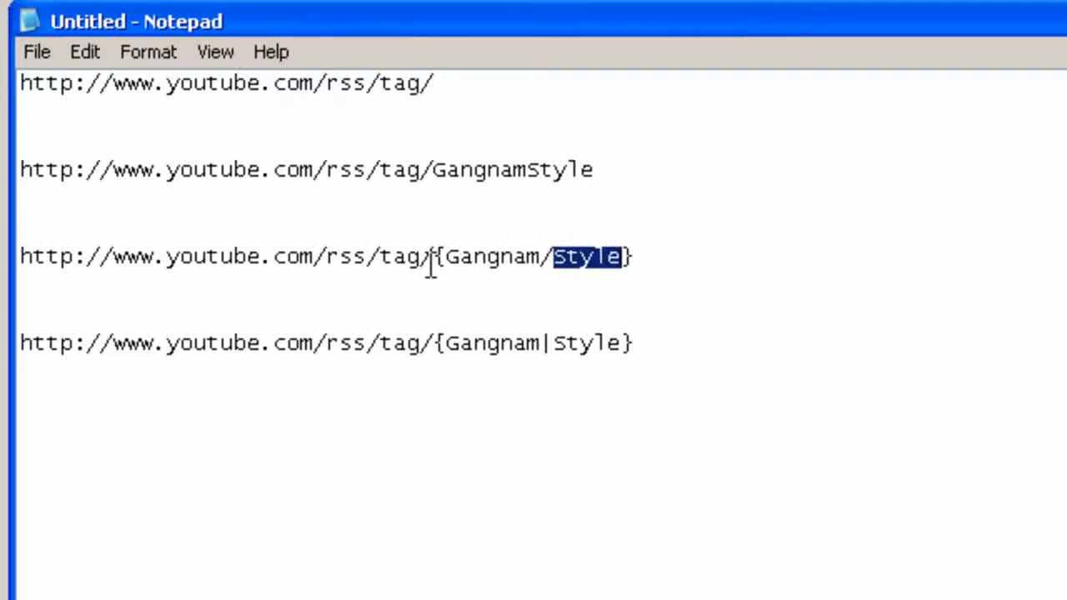
click(656, 255)
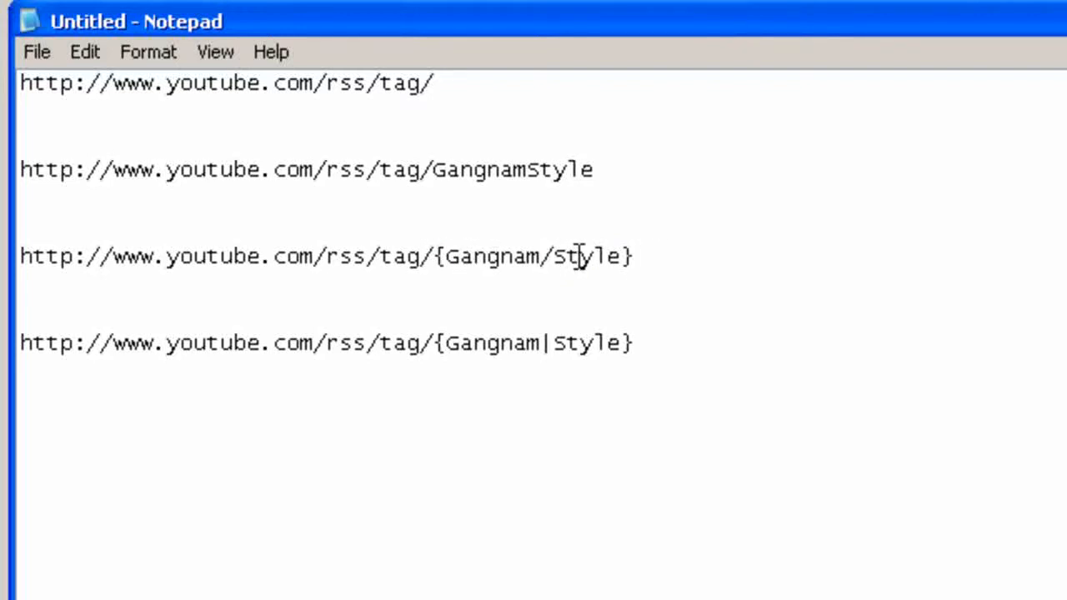
drag(649, 256, 436, 255)
click(659, 259)
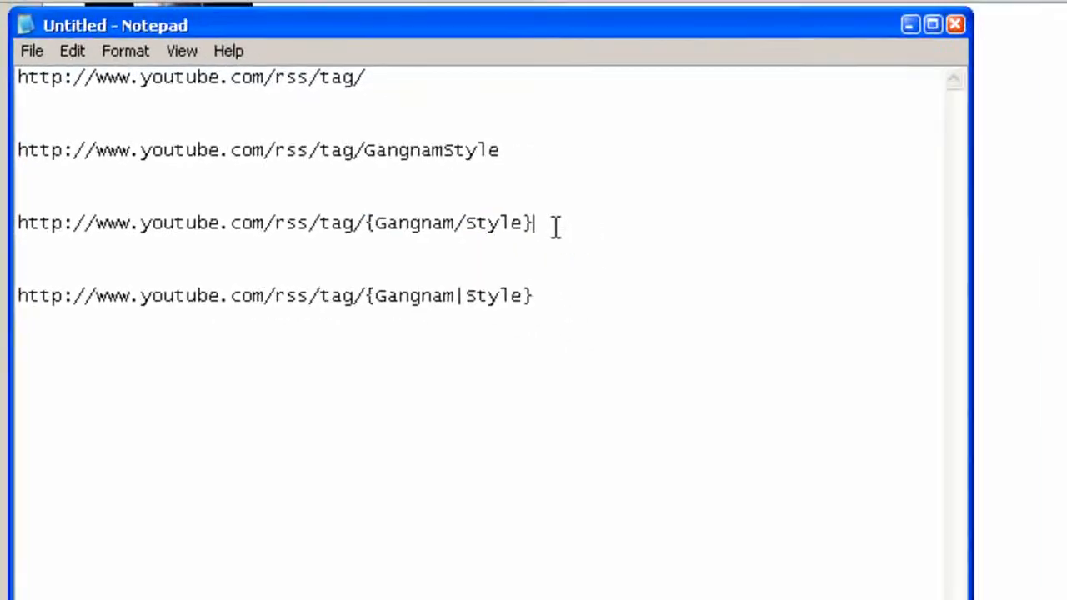
drag(556, 227, 19, 223)
key(ctrl+c)
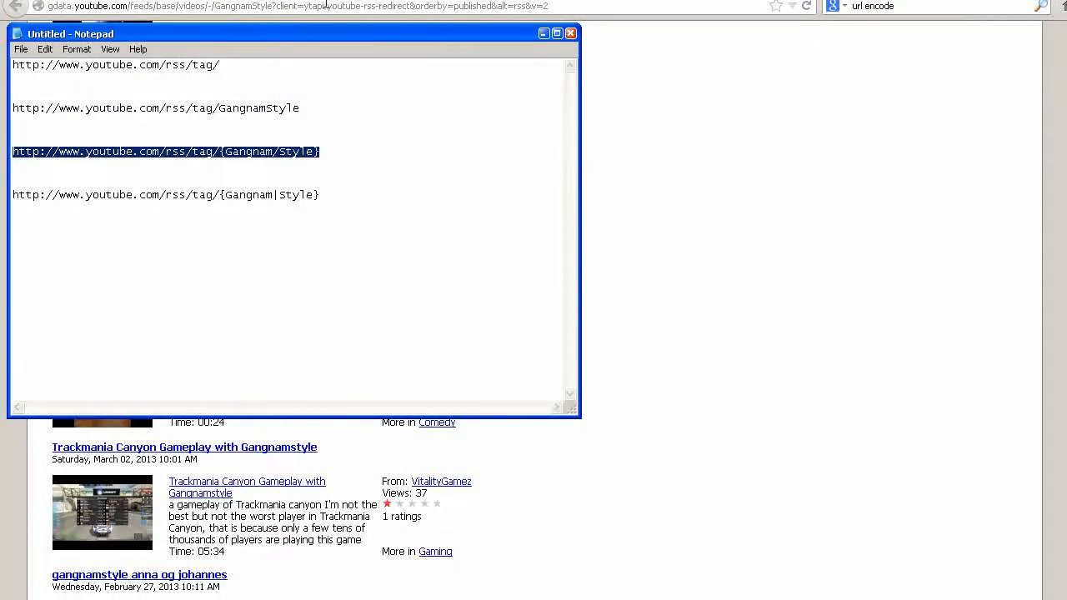
click(324, 6)
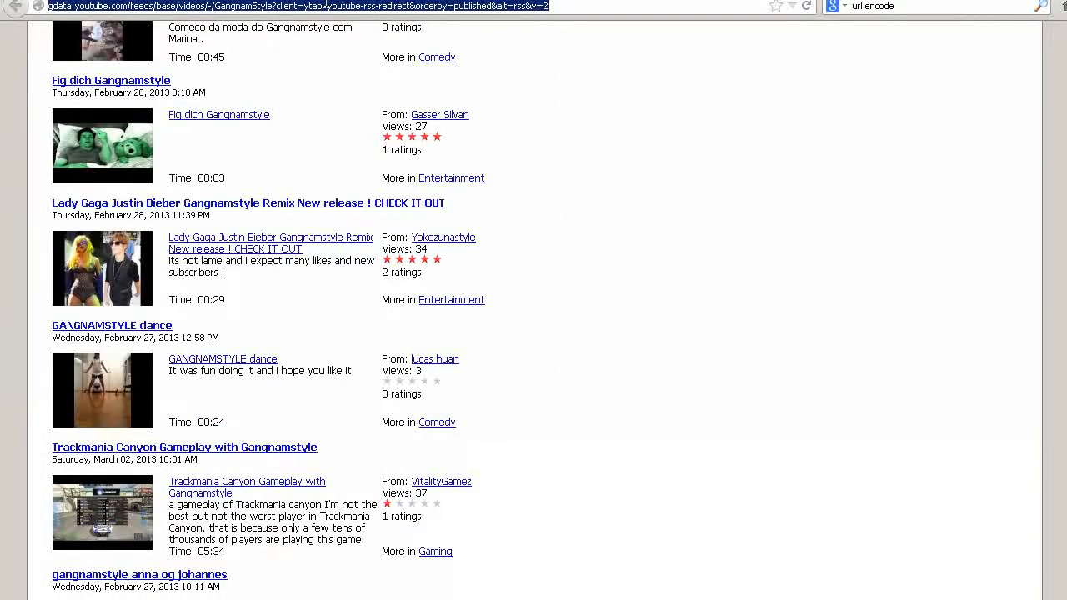
key(ctrl+v)
key(Return)
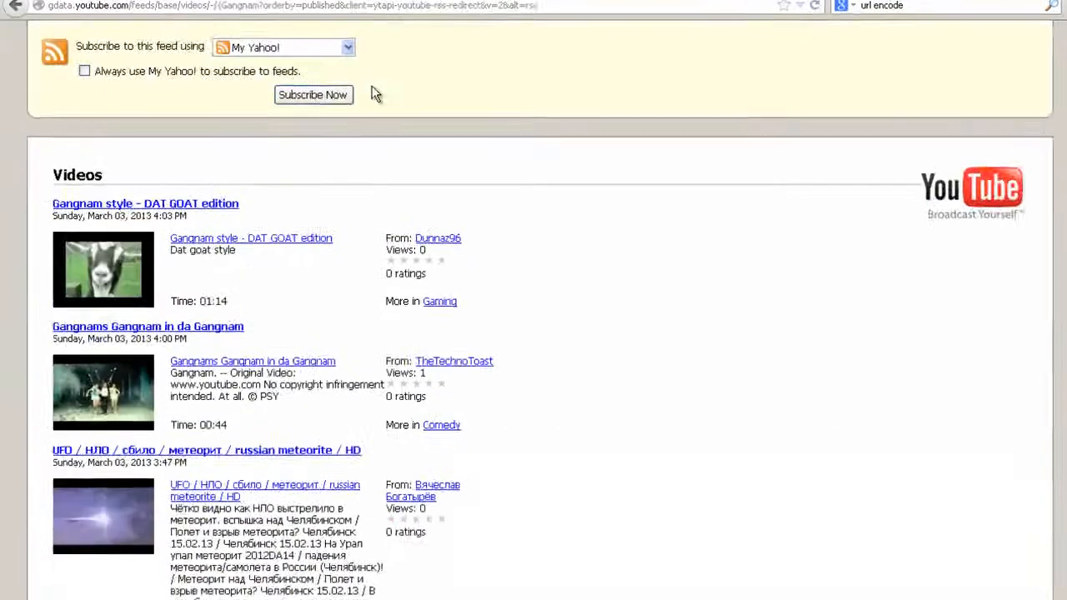
scroll(477, 261, down, 5)
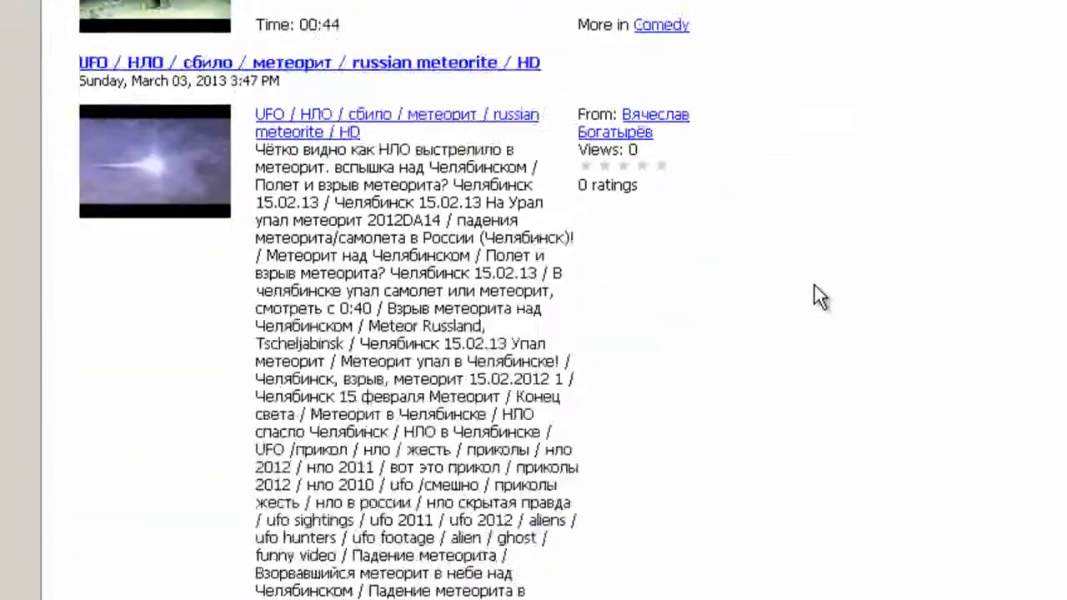
scroll(814, 285, down, 8)
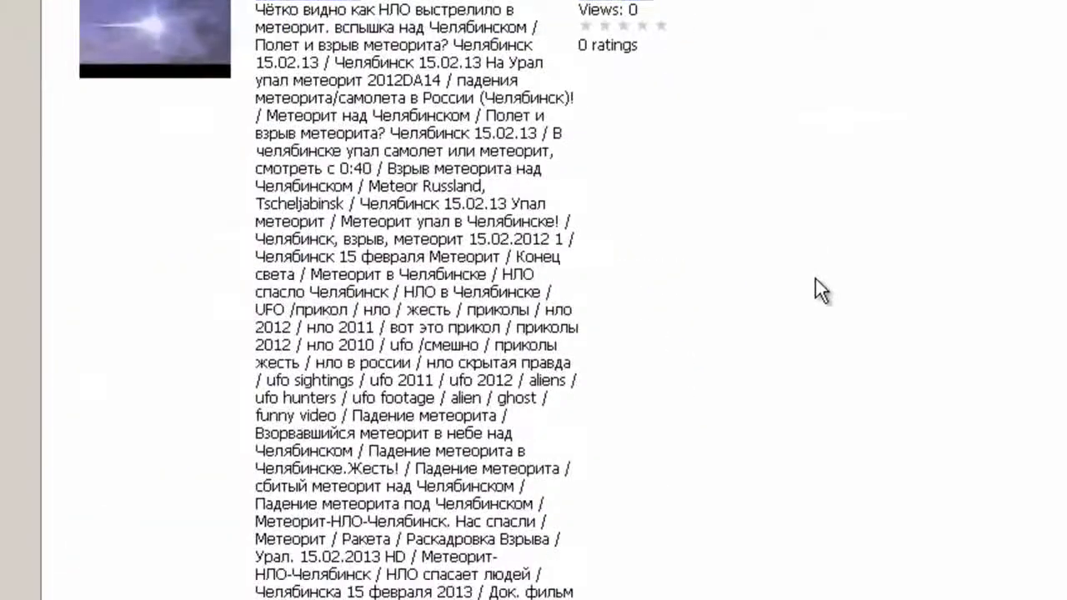
scroll(815, 274, down, 8)
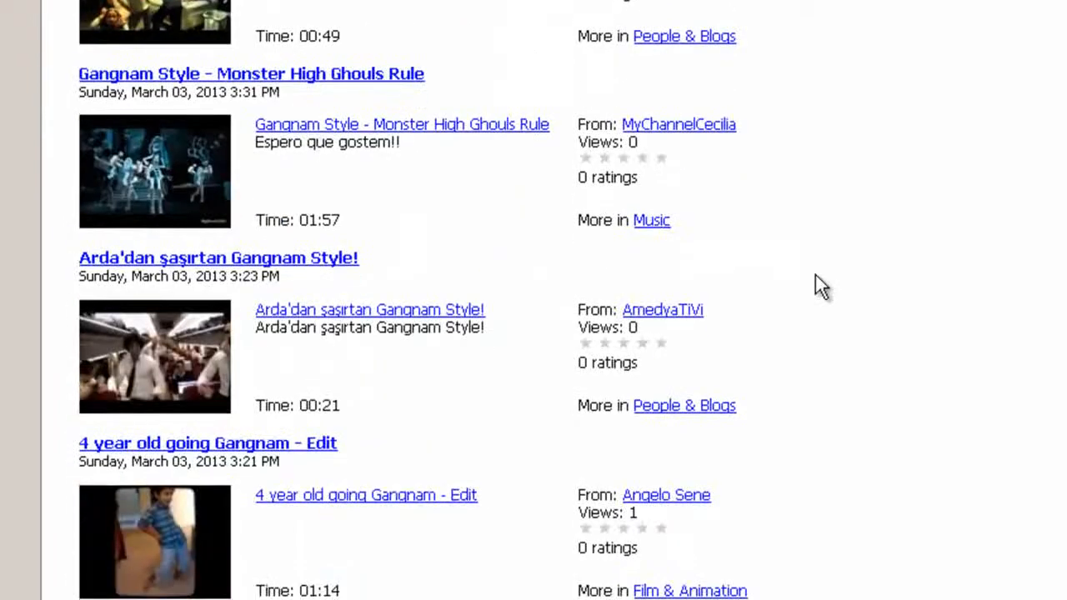
scroll(817, 270, down, 9)
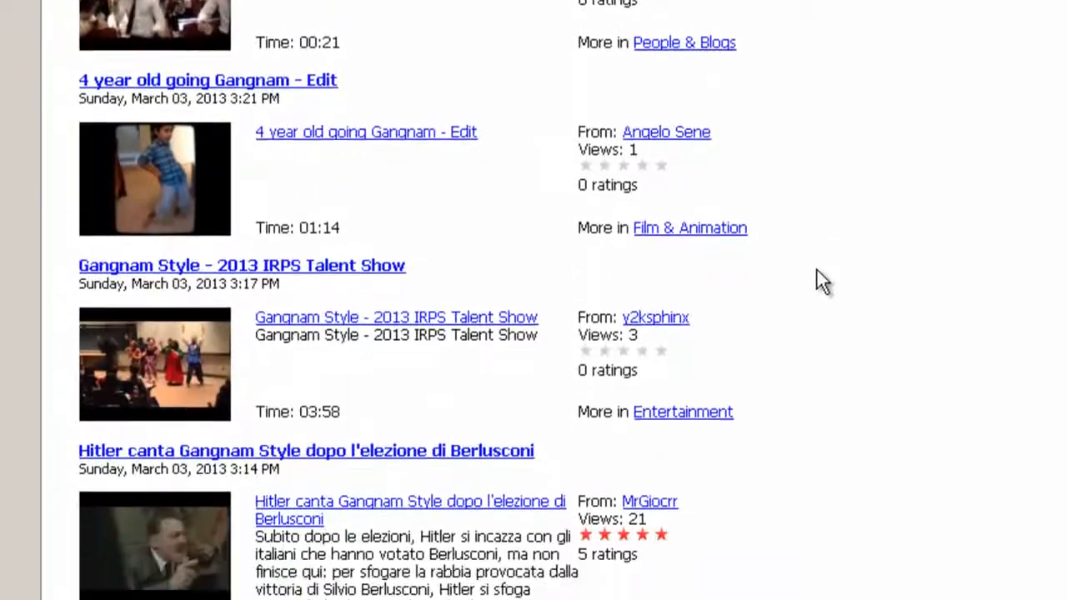
scroll(852, 275, down, 4)
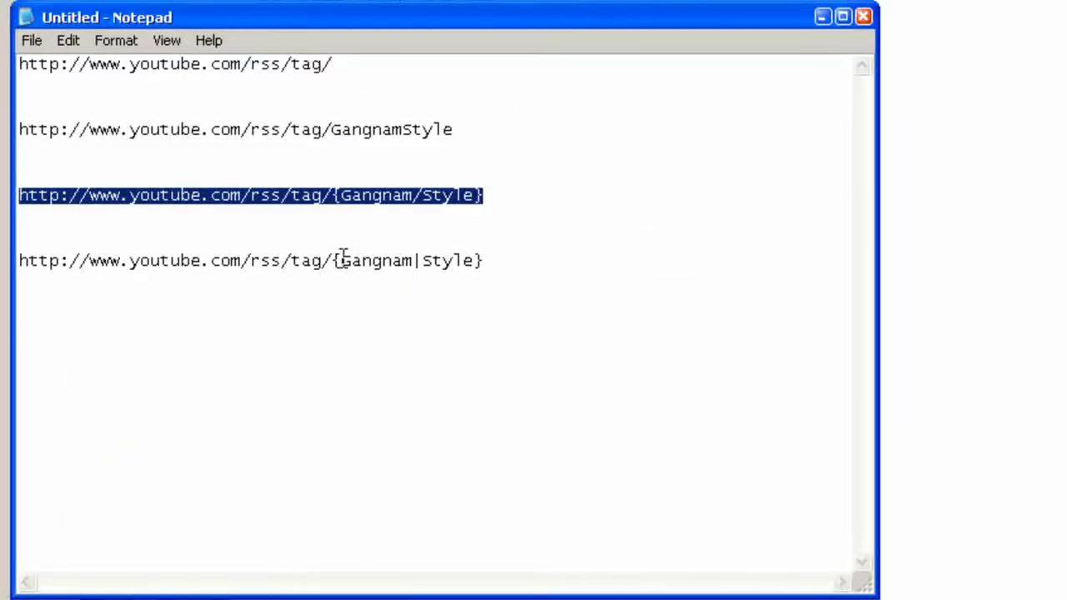
click(331, 260)
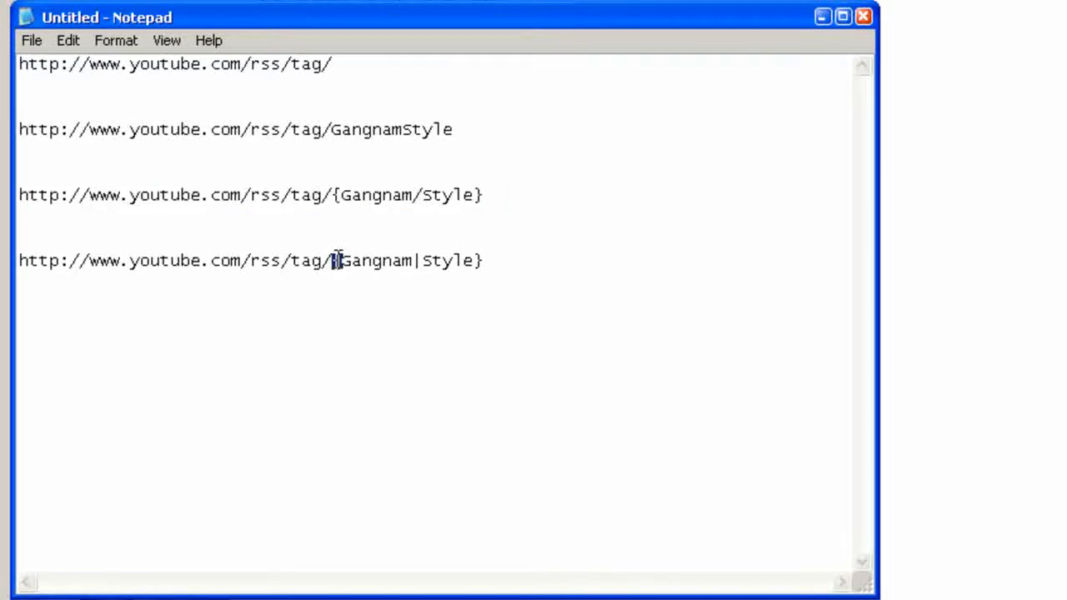
drag(413, 260, 419, 261)
drag(428, 258, 89, 242)
key(ctrl+c)
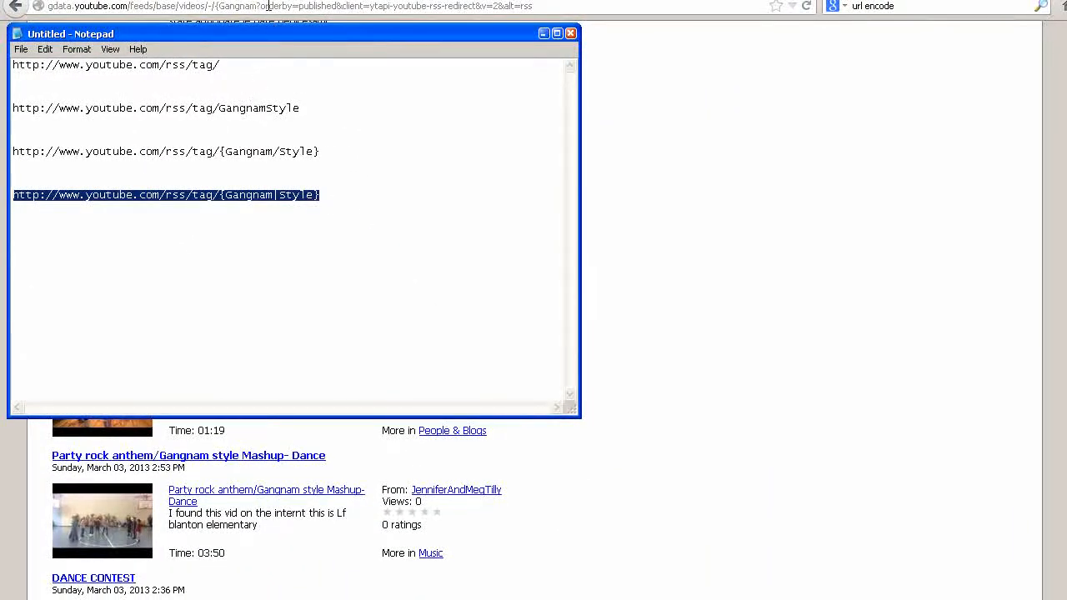
Step: Open the copied {Gangnam|Style} feed address in the browser and look through the videos it lists
click(268, 5)
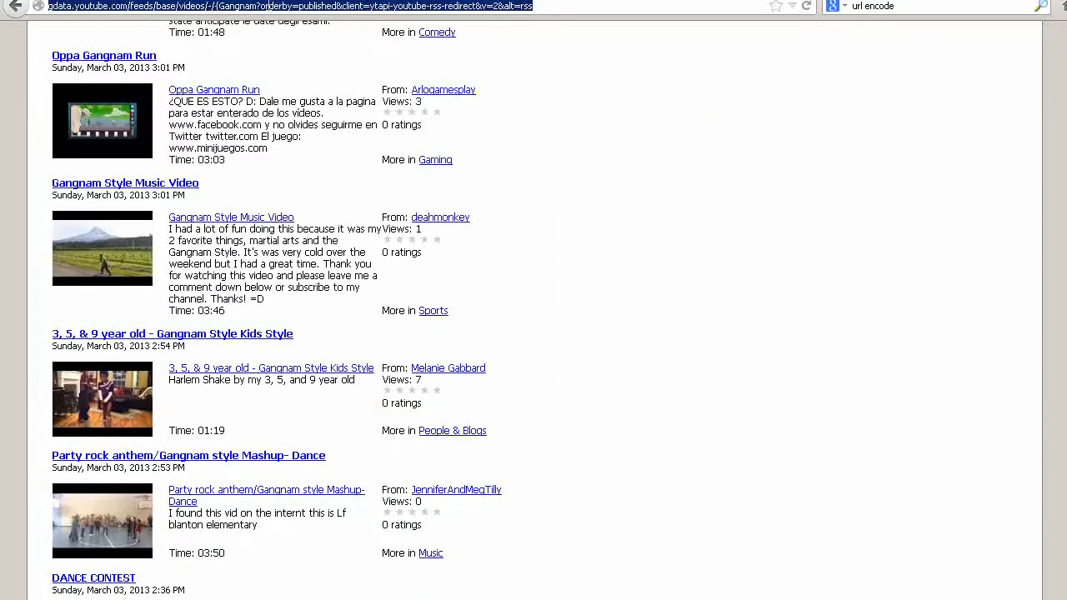
key(ctrl+v)
key(Return)
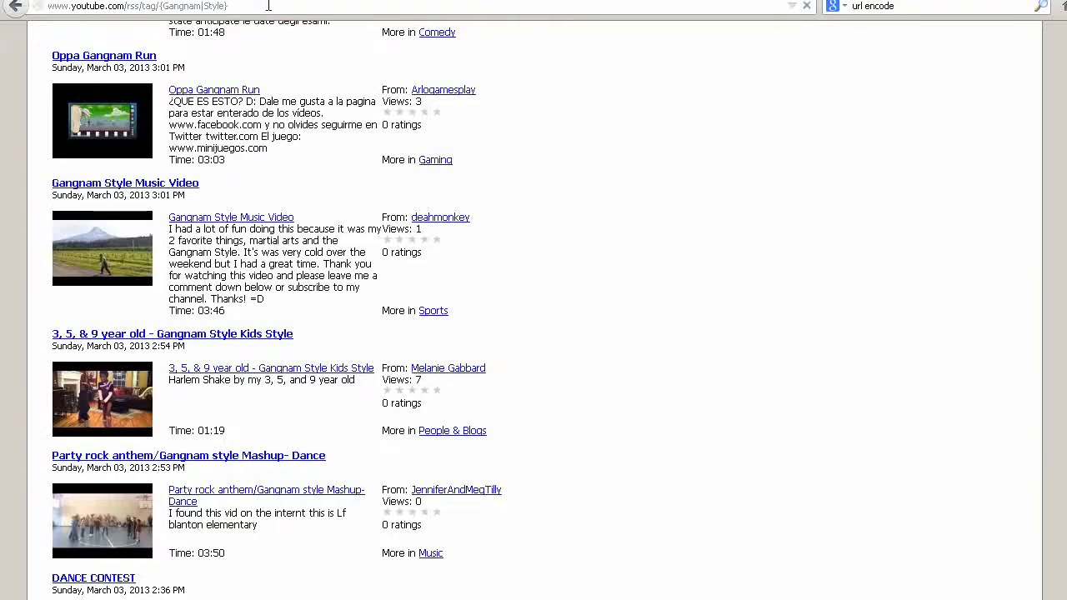
scroll(533, 300, down, 6)
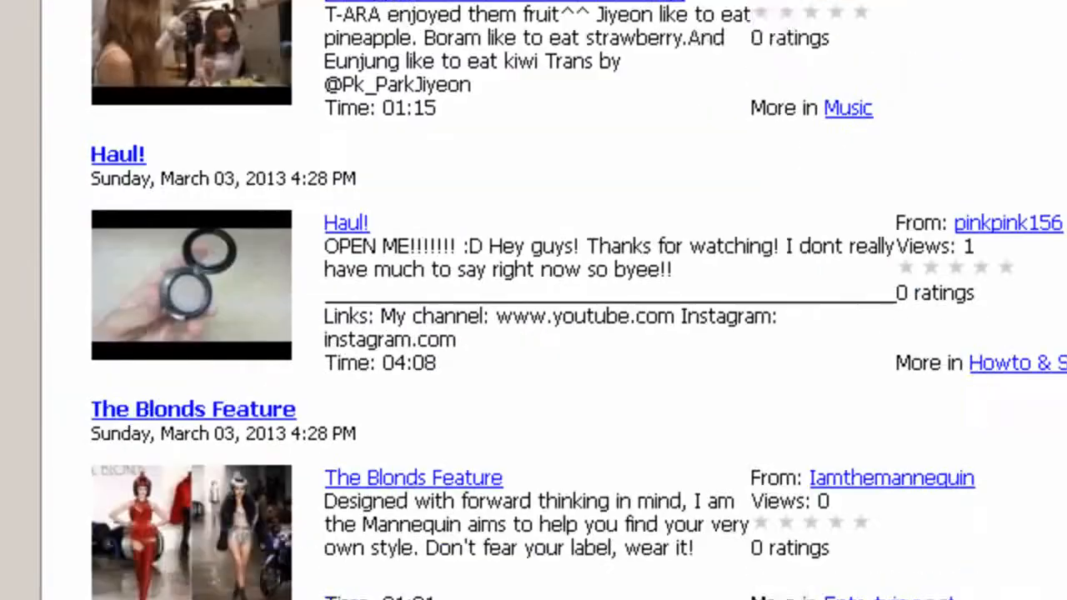
scroll(533, 300, down, 10)
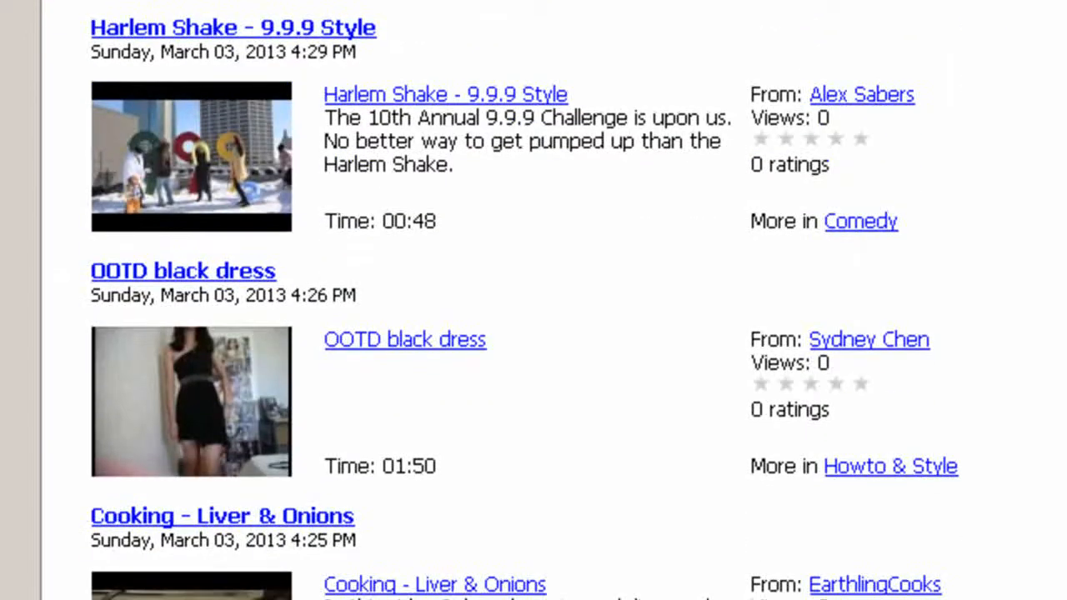
scroll(533, 300, down, 2)
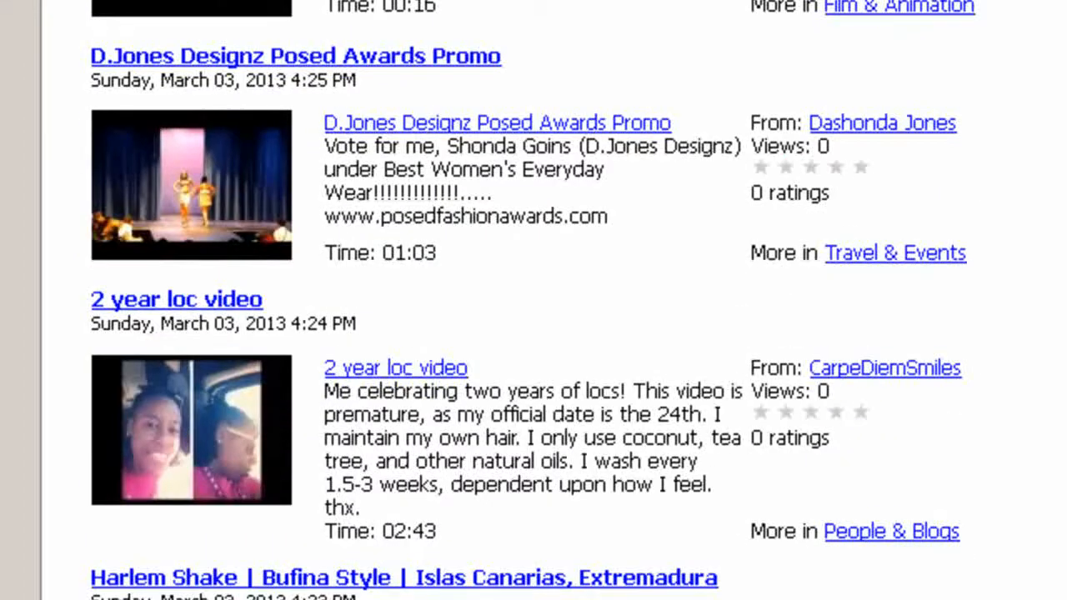
scroll(533, 300, down, 10)
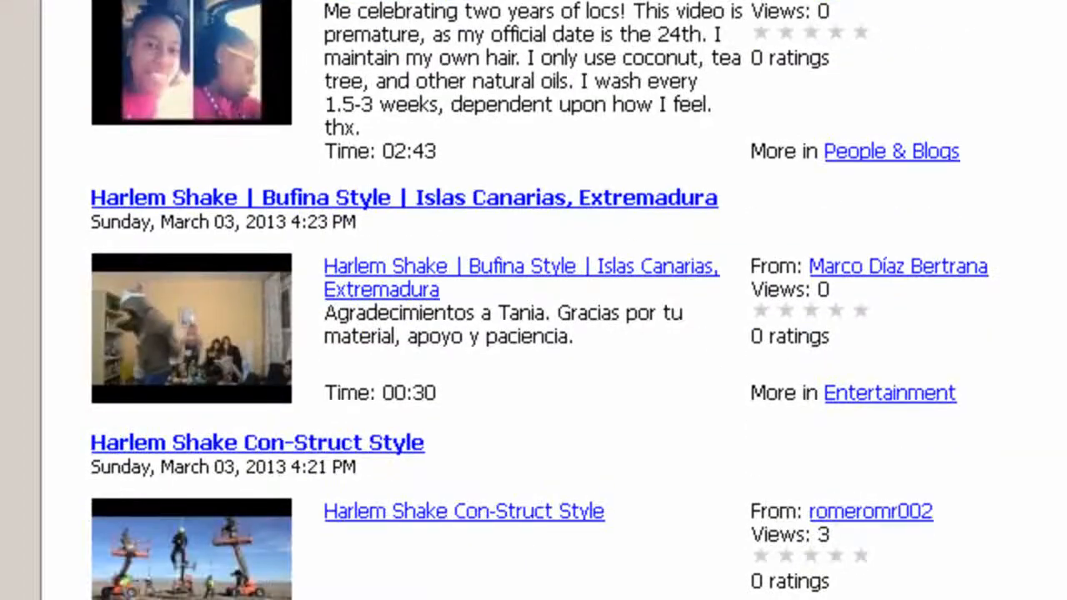
scroll(534, 300, down, 2)
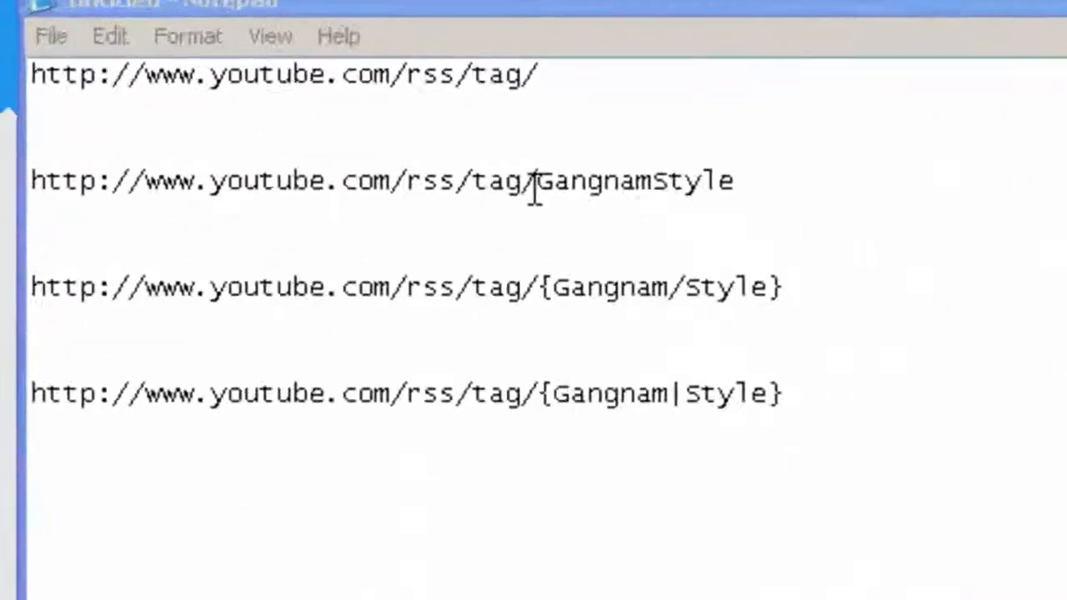
drag(218, 108, 301, 110)
drag(884, 206, 88, 219)
key(ctrl+c)
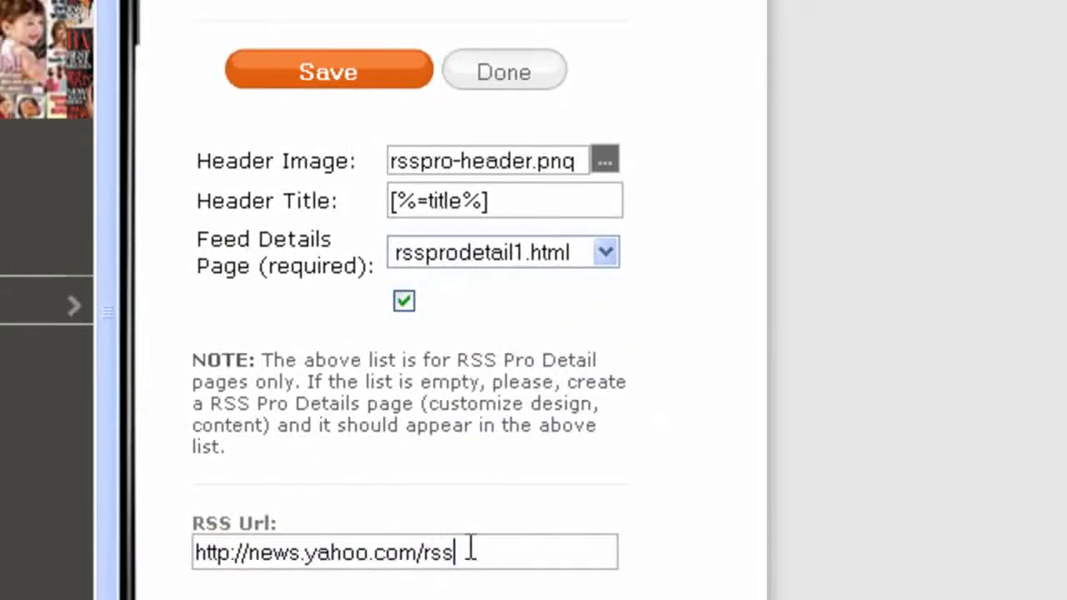
drag(469, 548, 133, 571)
key(ctrl+v)
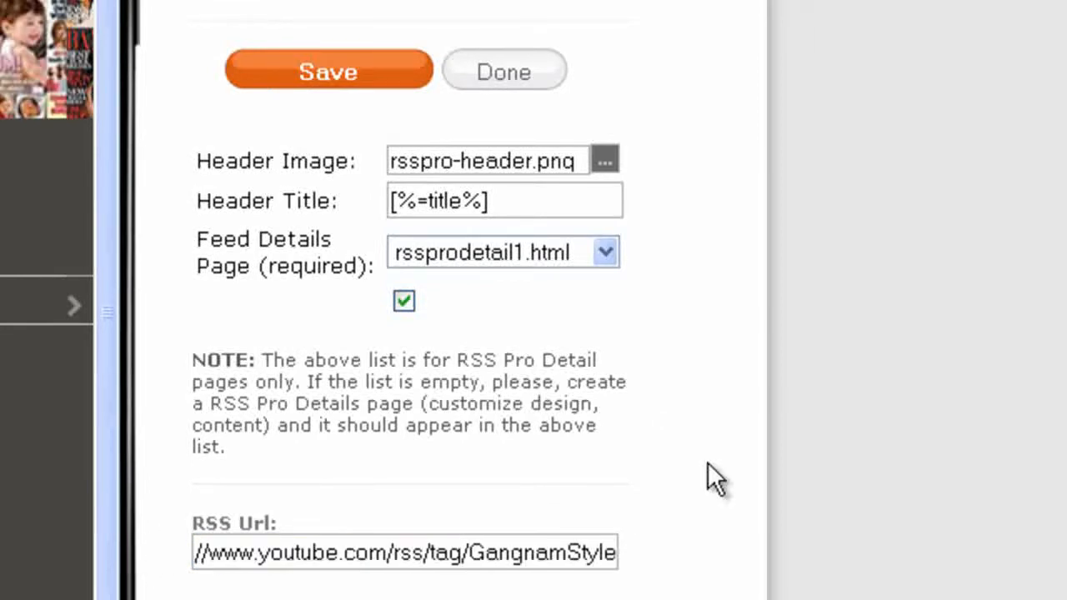
click(310, 75)
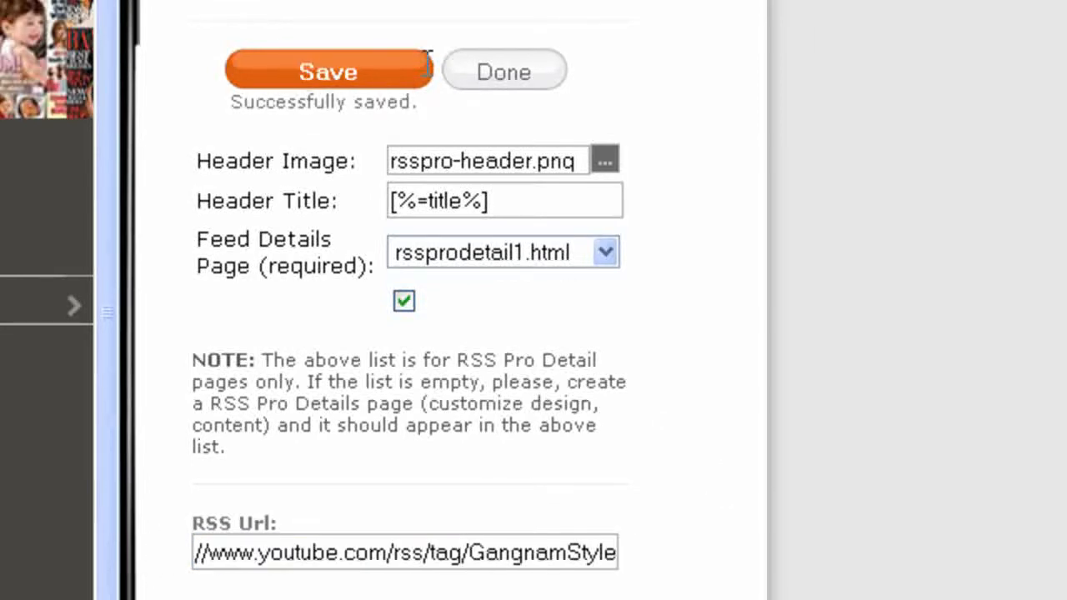
click(503, 73)
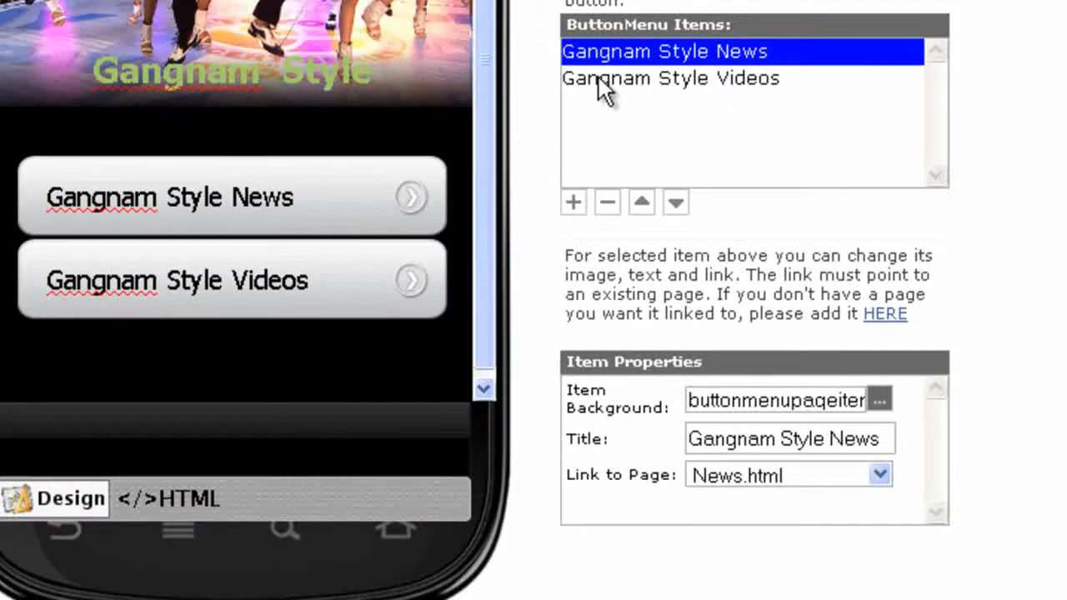
Step: Link the Gangnam Style Videos menu item to the Videos page, then save and finish editing the button menu
click(672, 83)
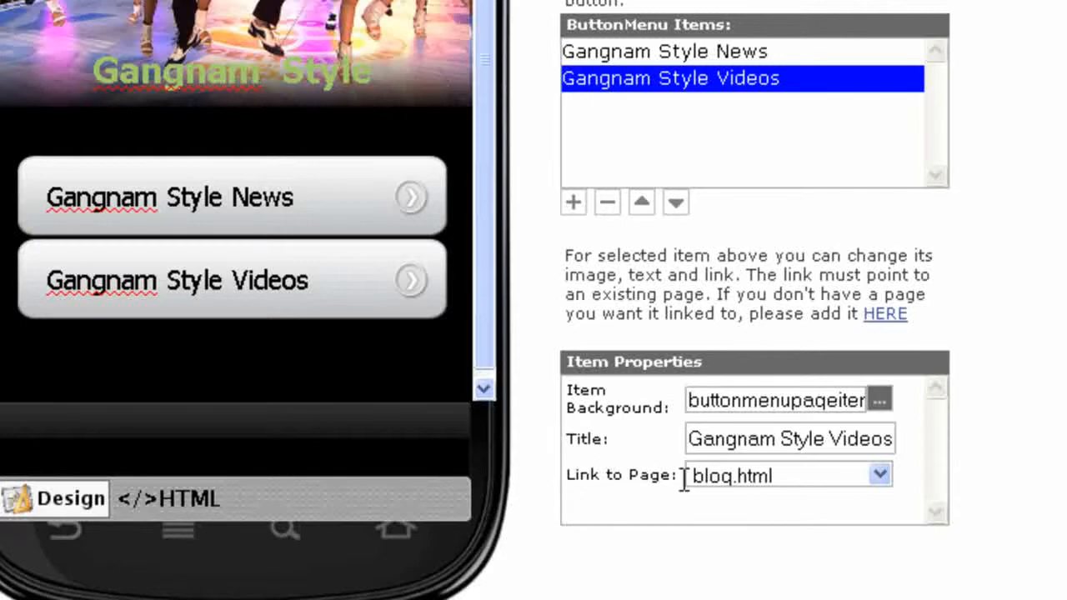
click(880, 476)
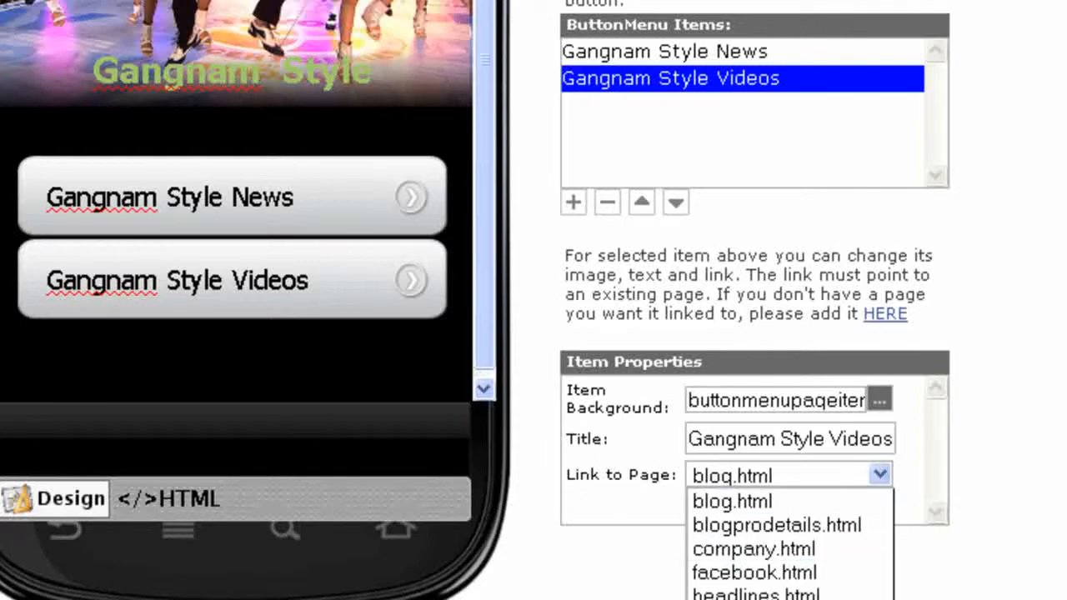
click(744, 598)
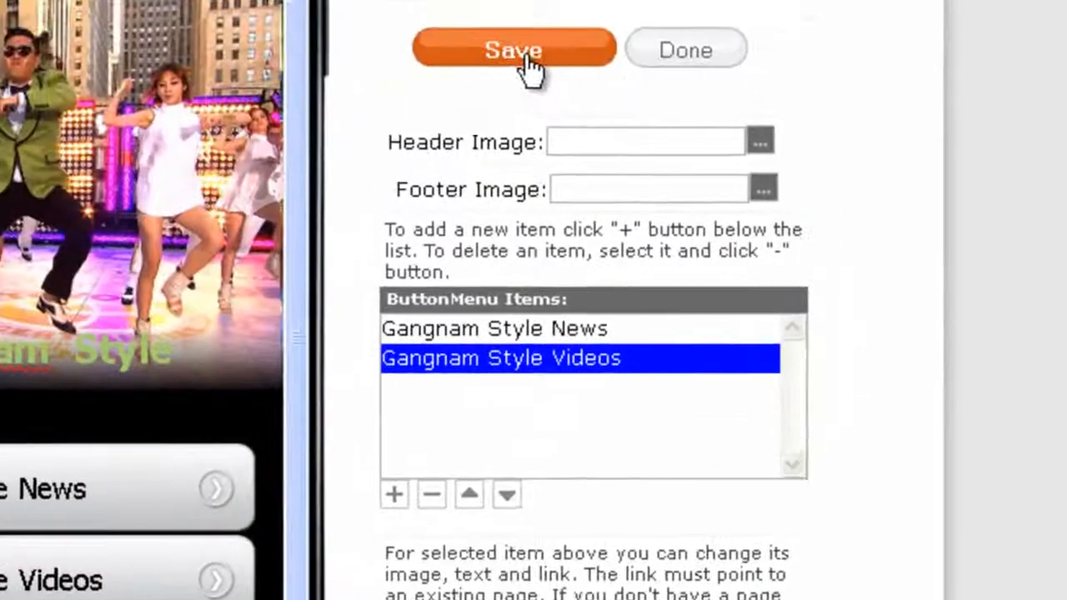
click(526, 67)
click(658, 105)
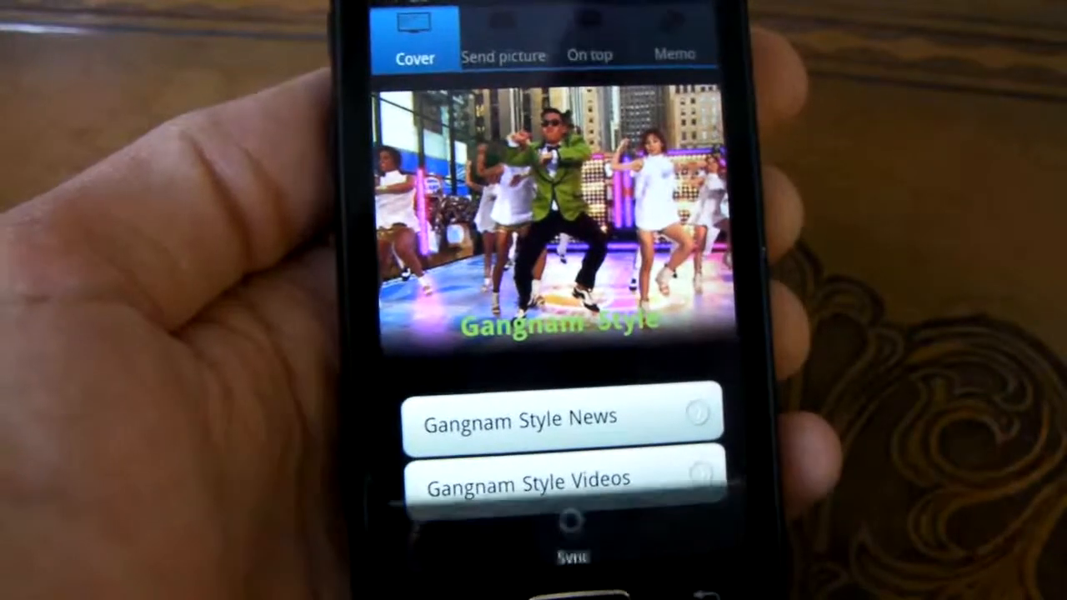
click(569, 521)
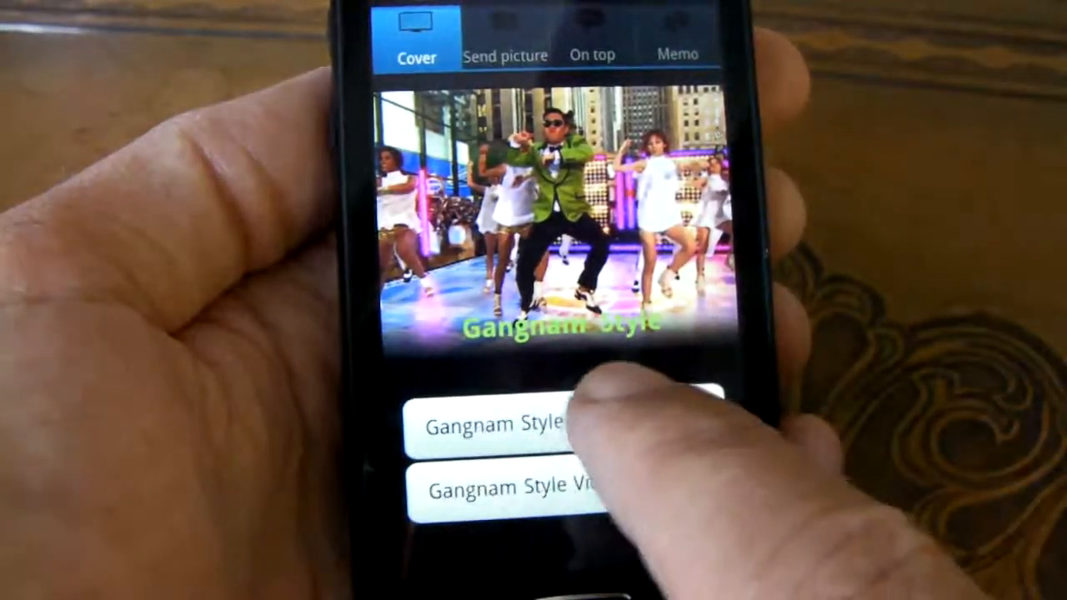
click(583, 421)
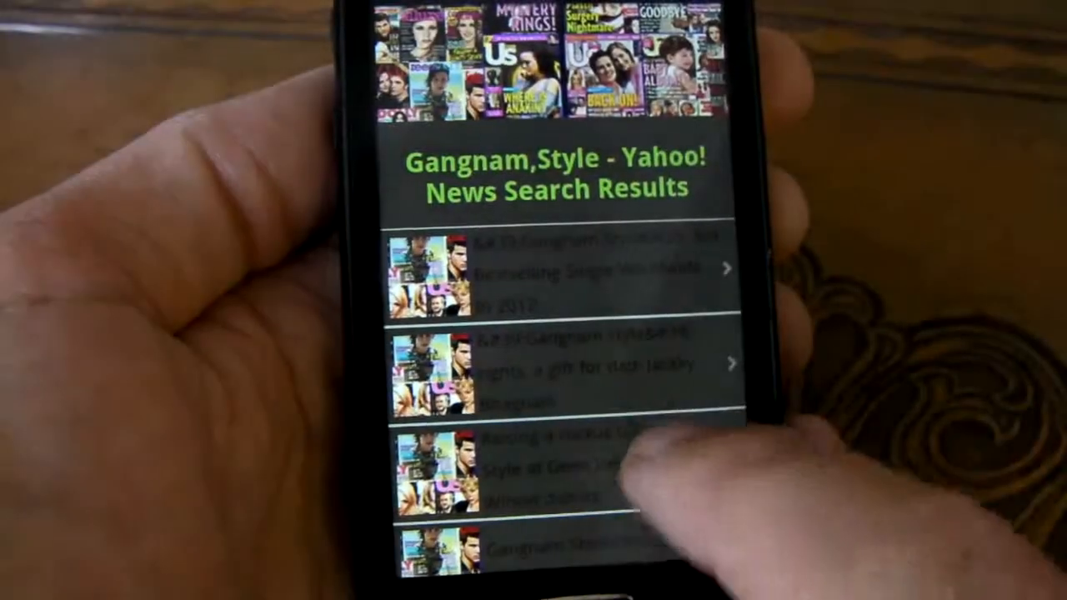
scroll(667, 375, down, 5)
scroll(642, 375, down, 3)
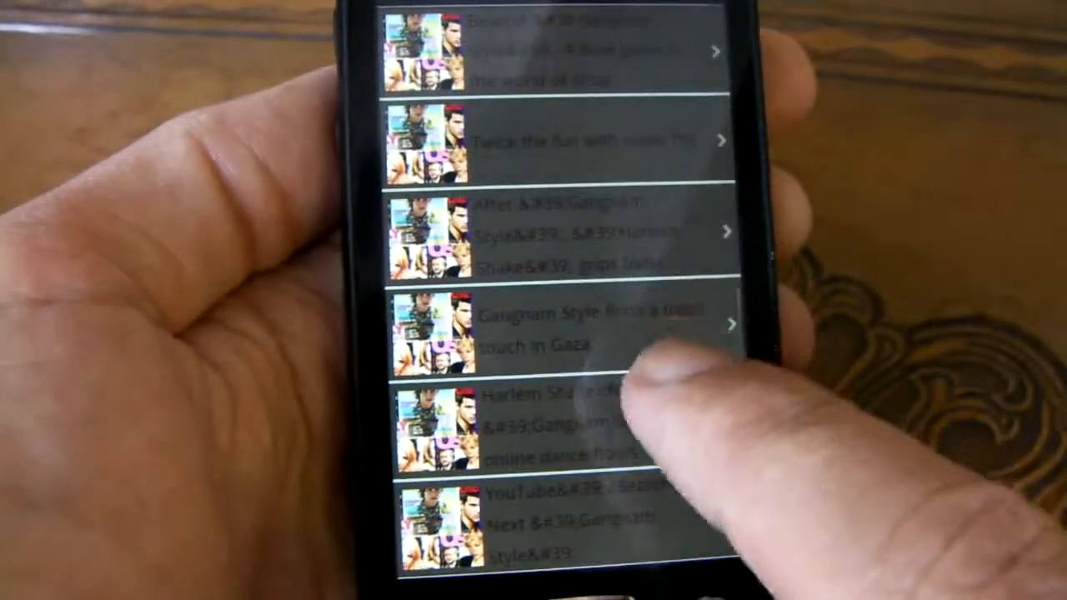
scroll(678, 381, up, 3)
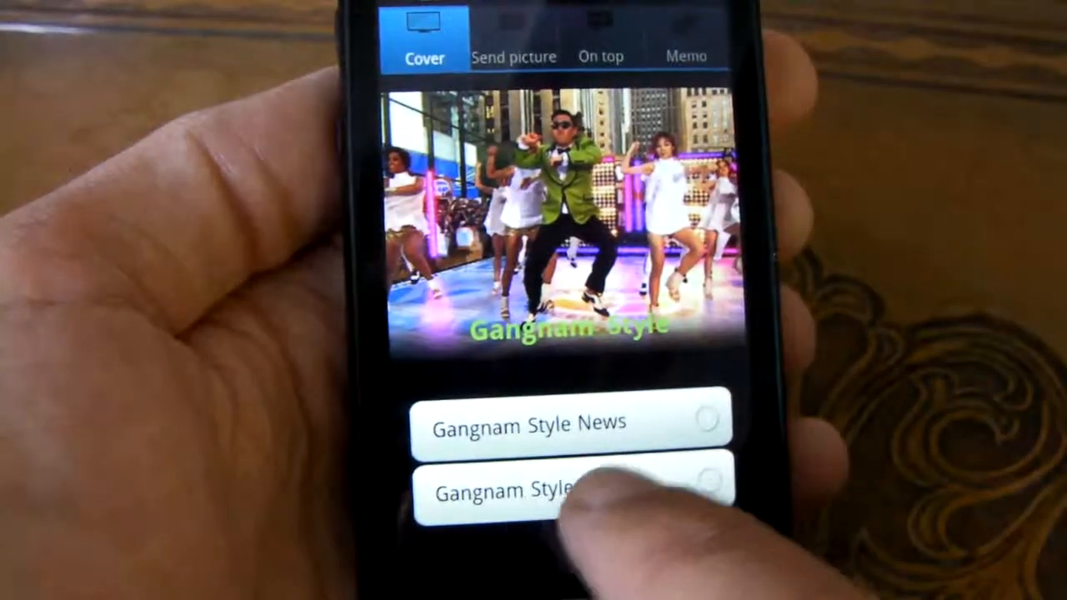
click(576, 490)
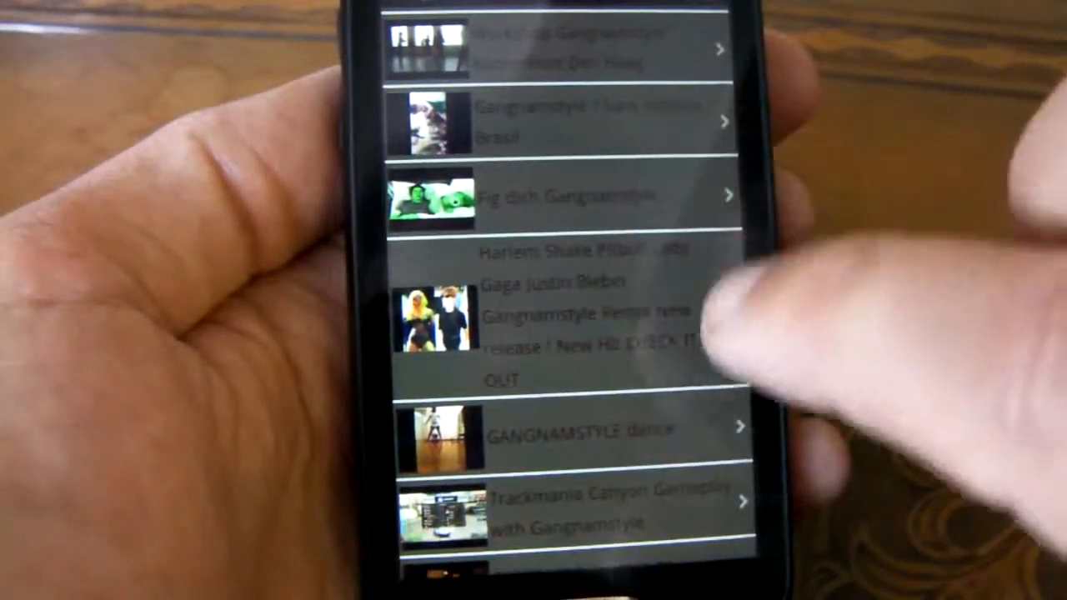
drag(634, 442, 659, 360)
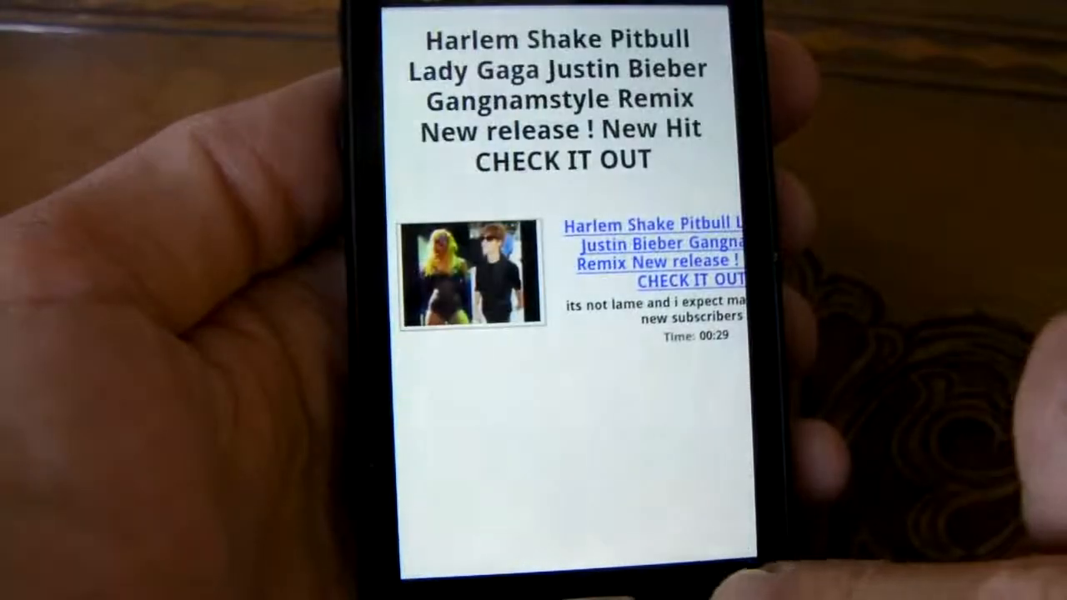
key(Escape)
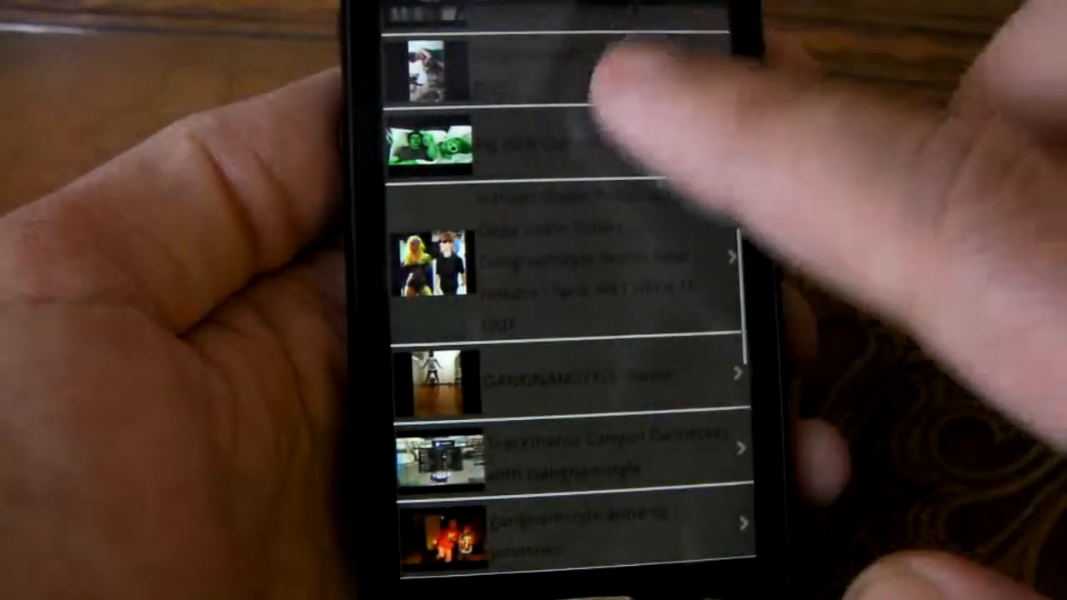
scroll(567, 291, down, 10)
scroll(567, 291, up, 10)
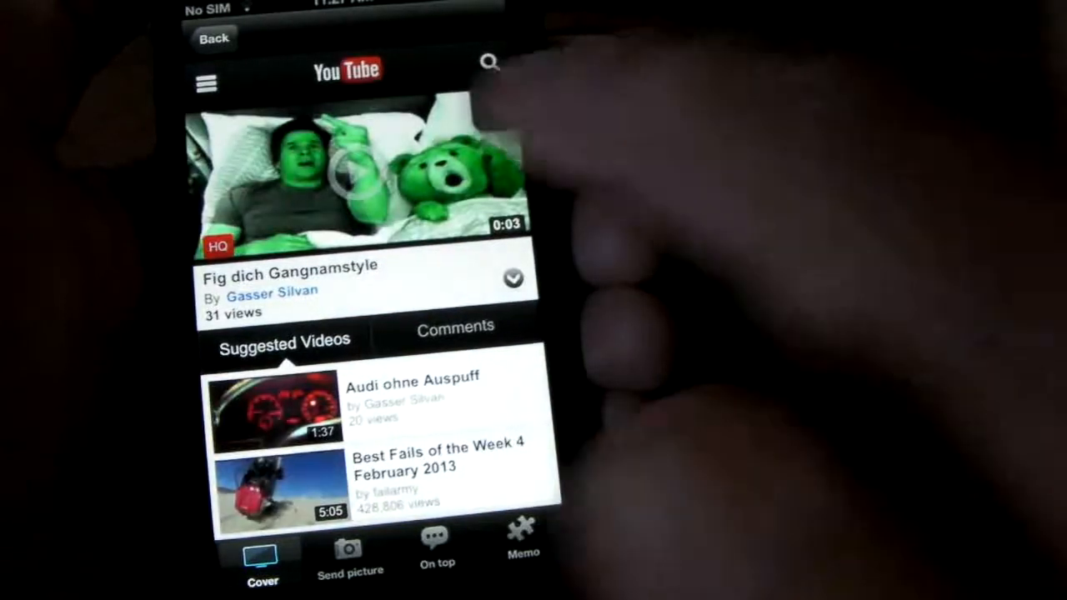
click(392, 167)
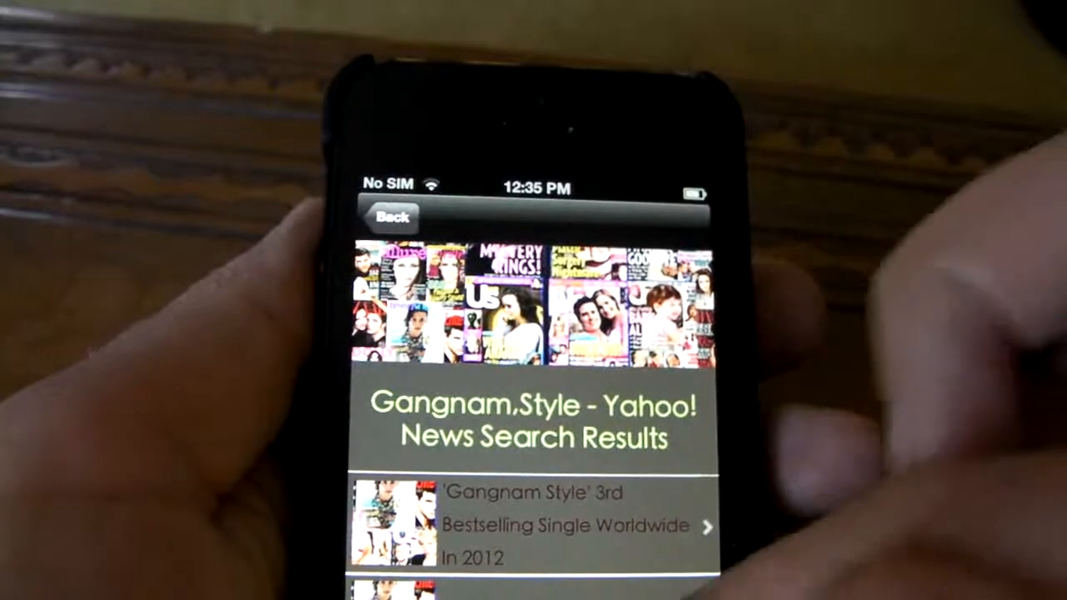
scroll(548, 441, down, 5)
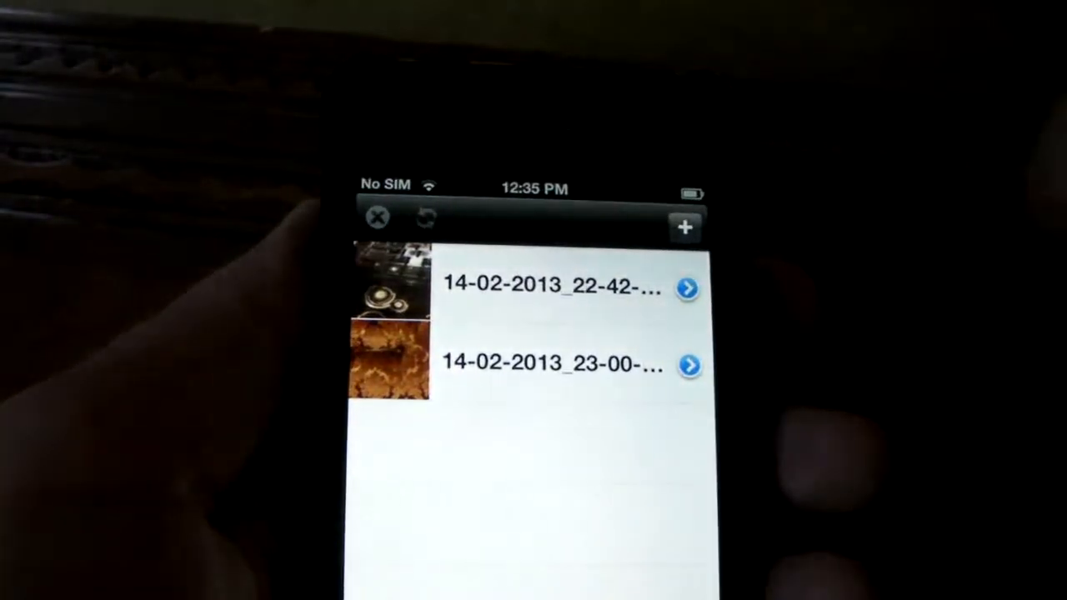
drag(613, 383, 630, 579)
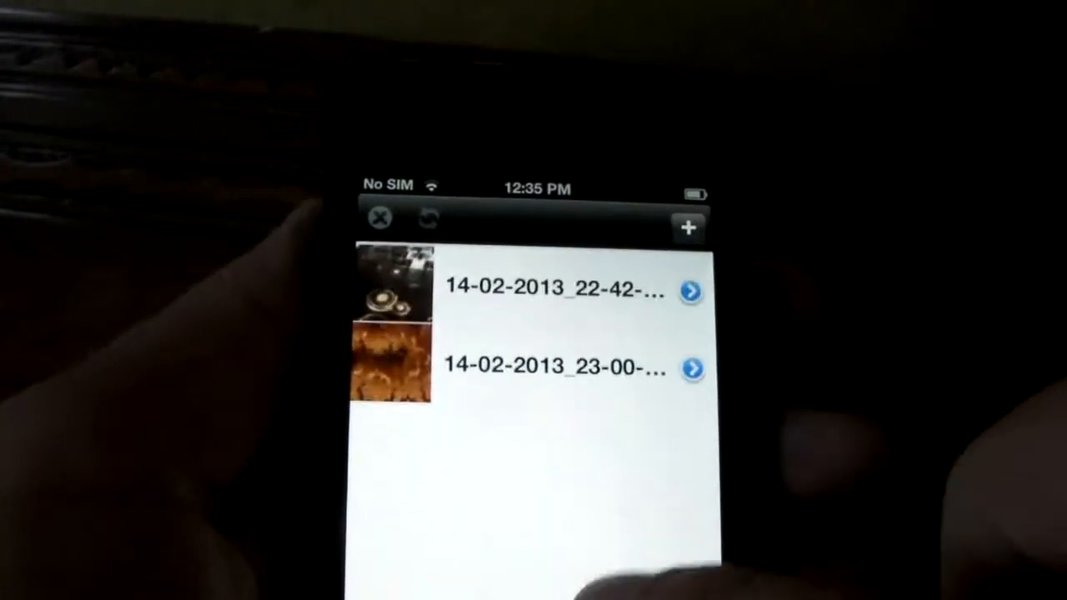